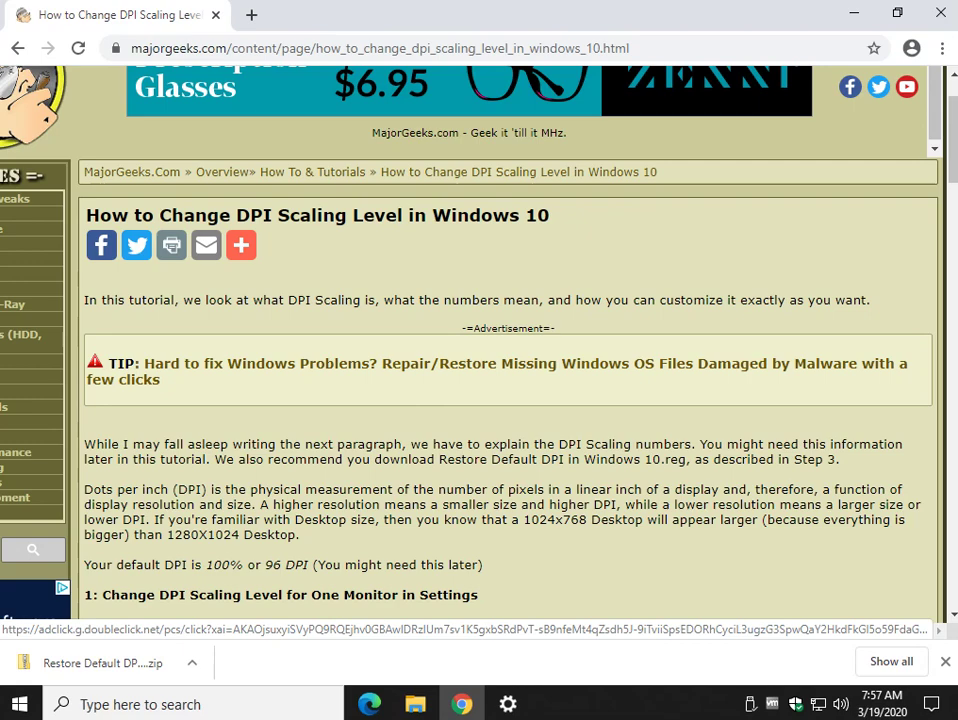
Skim the DPI scaling tutorial to Restore Default Settings, view the linked Restore Default DPI in Windows 10 download page, and close it
{"action": "scroll", "coordinate": [508, 400], "scroll_direction": "down", "scroll_amount": 2}
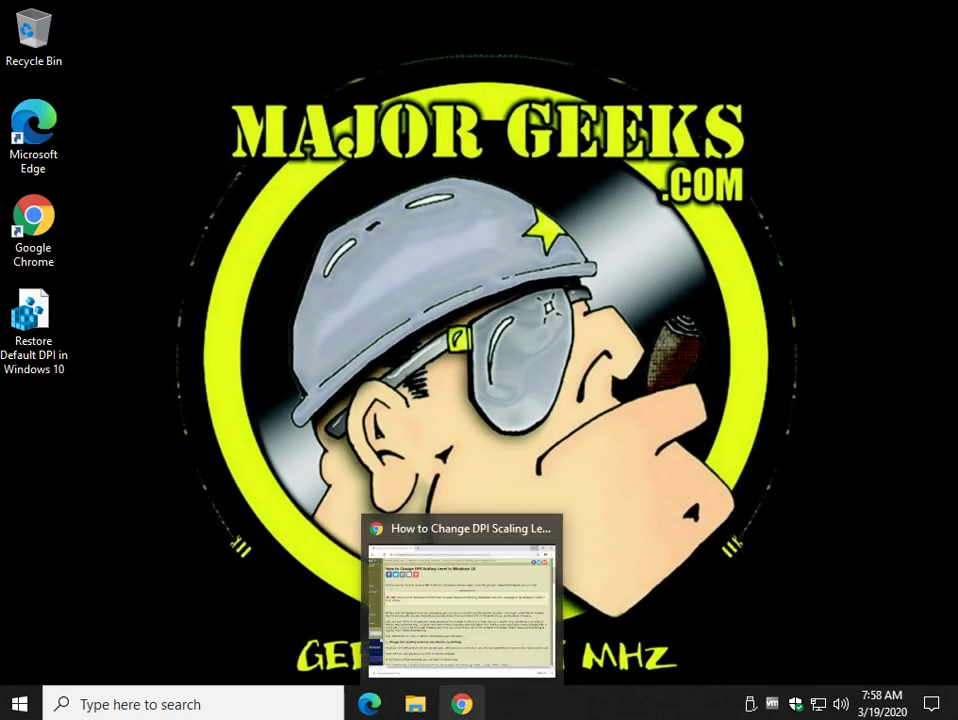
{"action": "left_click", "coordinate": [461, 704]}
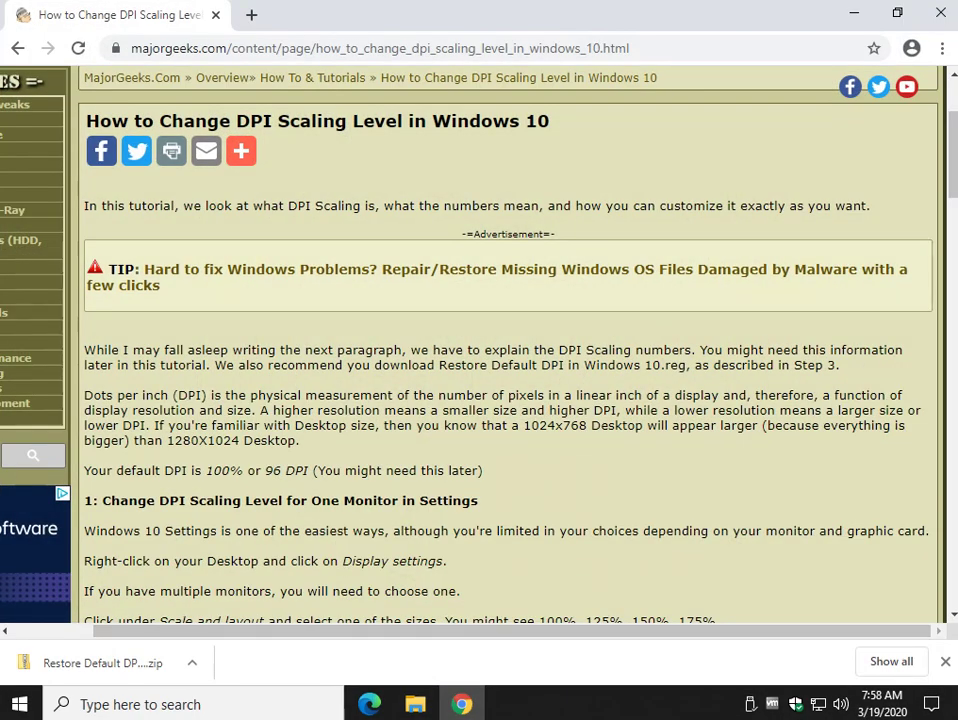
{"action": "scroll", "coordinate": [510, 350], "scroll_direction": "down", "scroll_amount": 8}
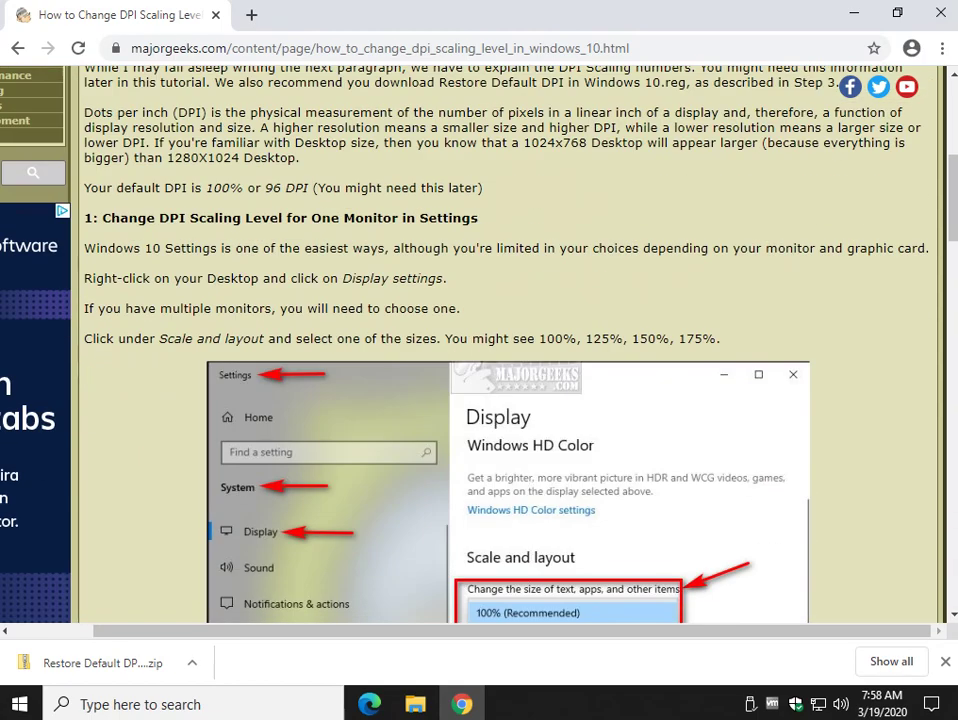
{"action": "scroll", "coordinate": [510, 350], "scroll_direction": "down", "scroll_amount": 10}
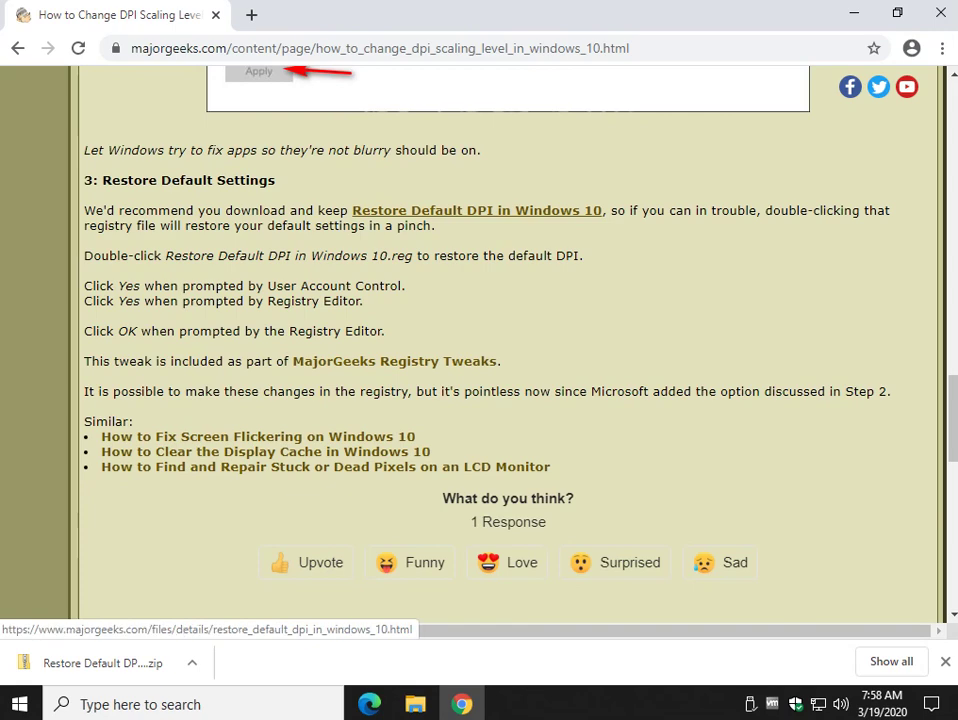
{"action": "left_click", "coordinate": [476, 210]}
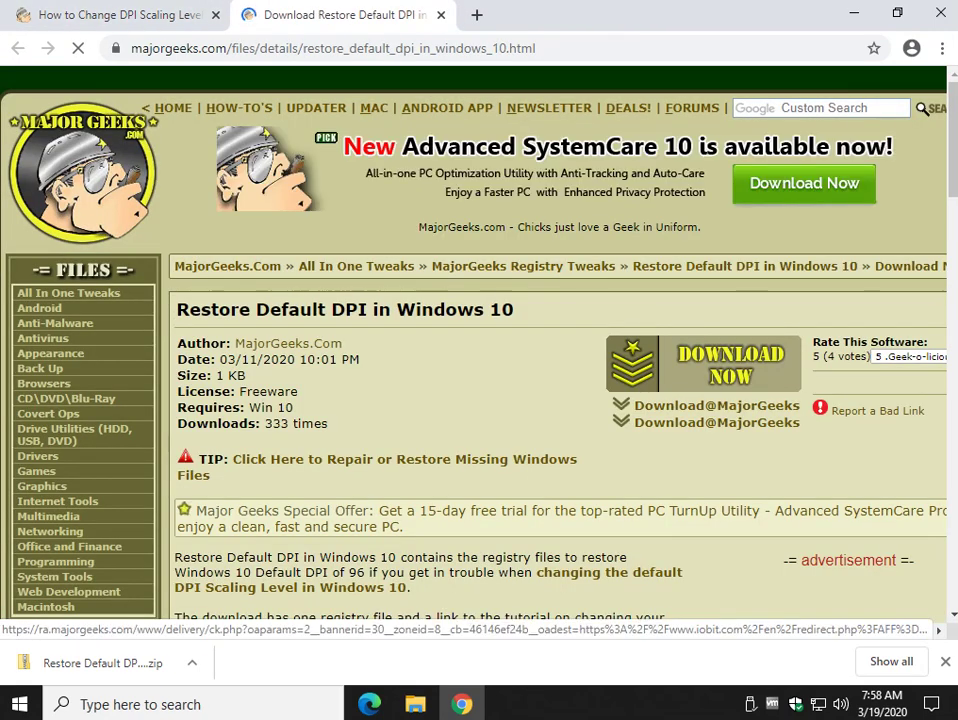
{"action": "scroll", "coordinate": [476, 342], "scroll_direction": "down", "scroll_amount": 1}
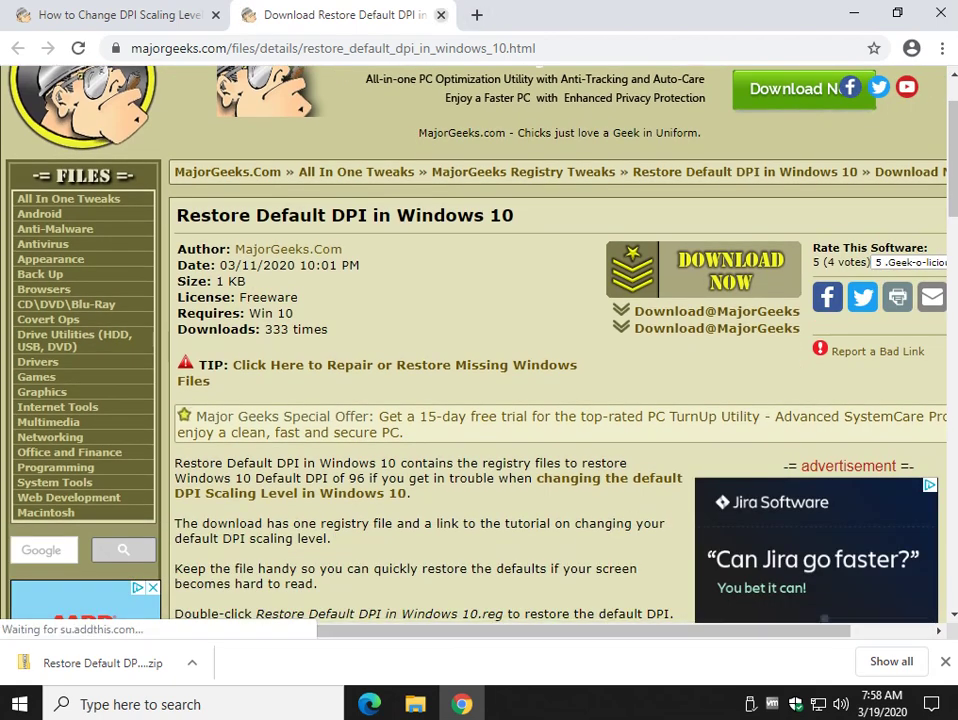
{"action": "key", "text": "ctrl+w"}
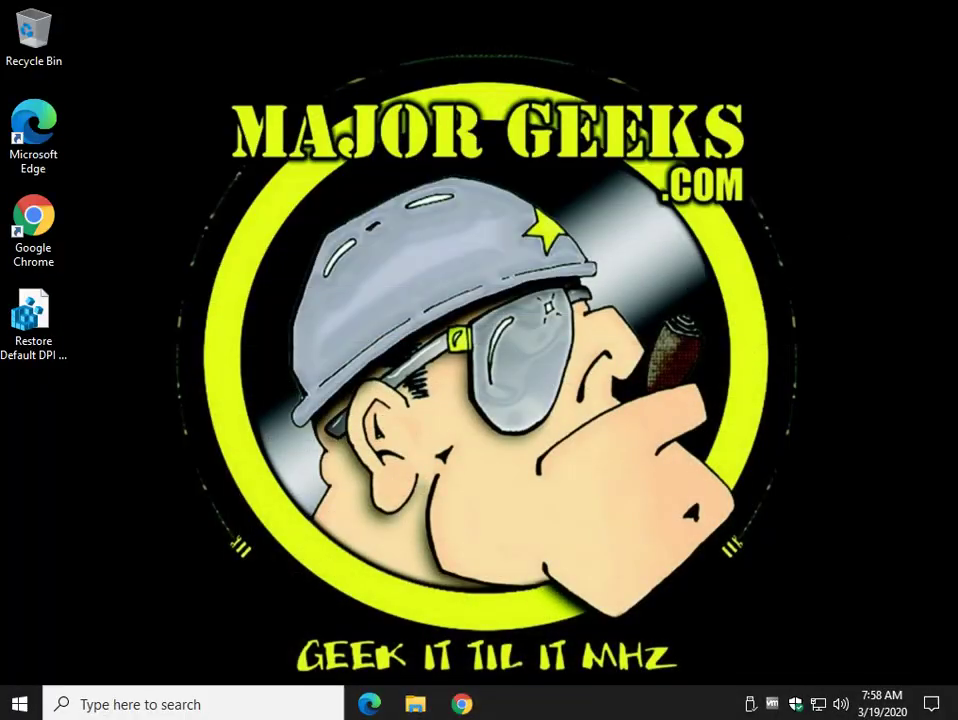
Locate the Restore Default DPI file on the desktop and read the tutorial's introduction and section 1 on scaling one monitor
{"action": "left_click", "coordinate": [33, 318]}
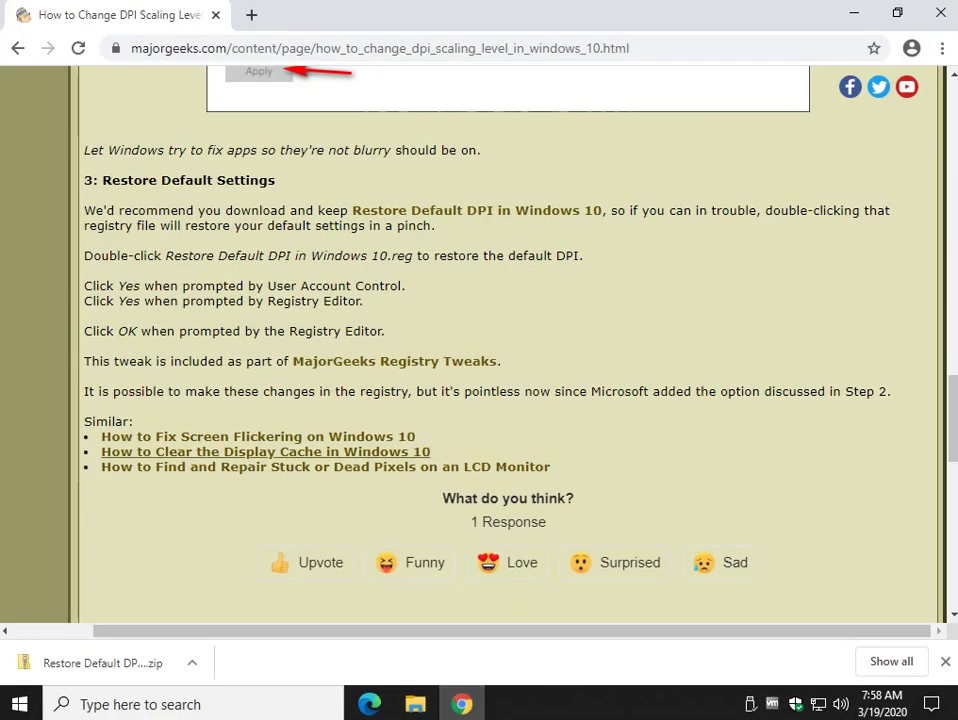
{"action": "scroll", "coordinate": [508, 345], "scroll_direction": "up", "scroll_amount": 20}
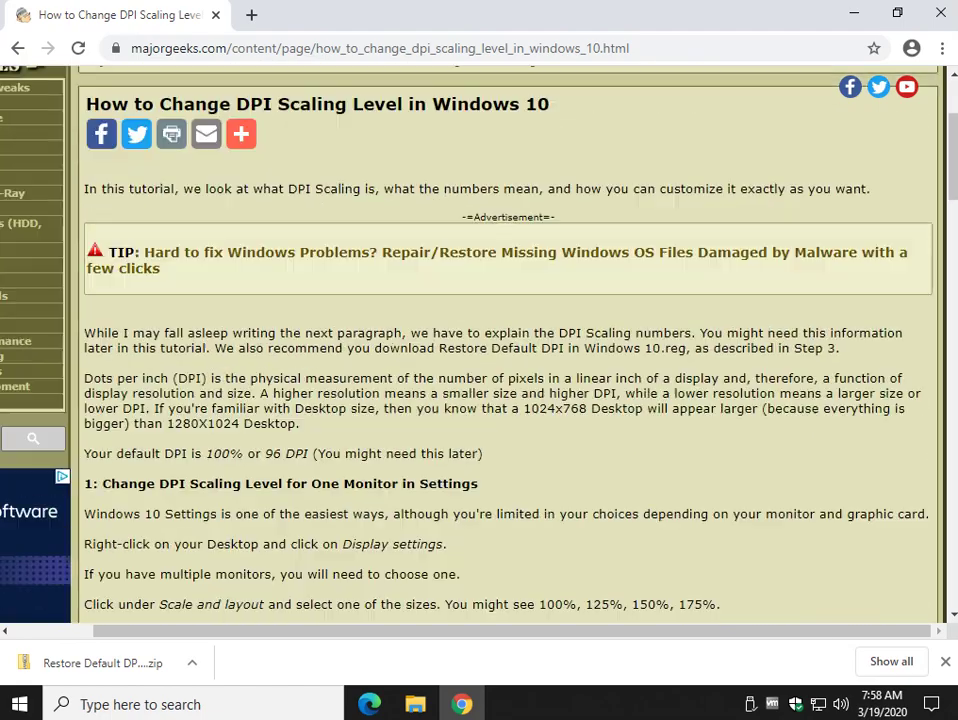
{"action": "scroll", "coordinate": [508, 345], "scroll_direction": "down", "scroll_amount": 4}
{"action": "scroll", "coordinate": [508, 345], "scroll_direction": "up", "scroll_amount": 3}
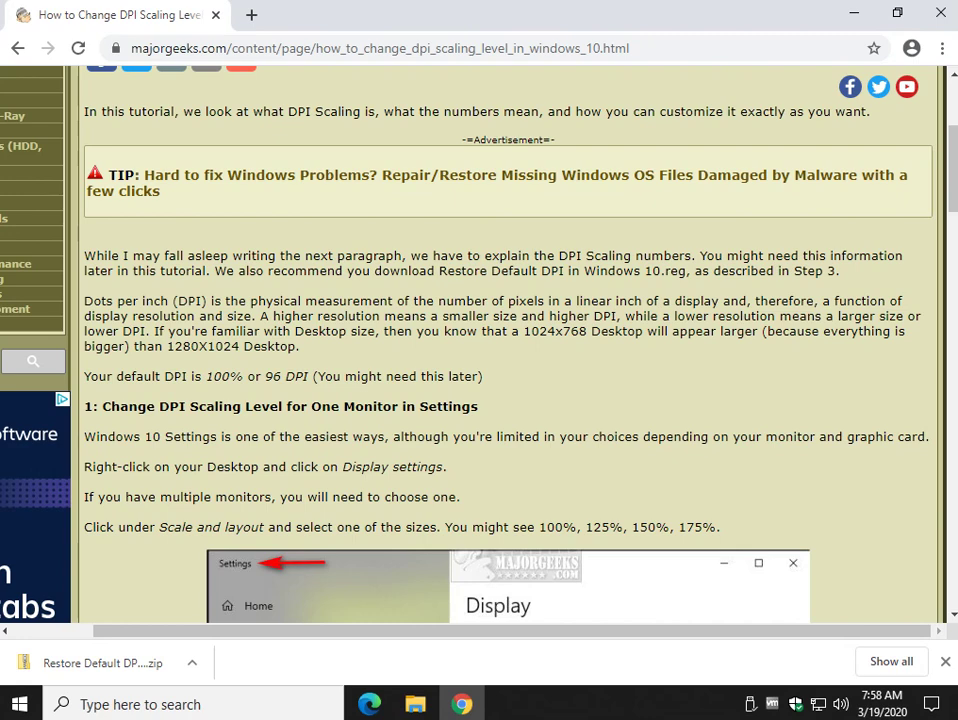
{"action": "scroll", "coordinate": [508, 345], "scroll_direction": "up", "scroll_amount": 2}
{"action": "scroll", "coordinate": [508, 345], "scroll_direction": "down", "scroll_amount": 4}
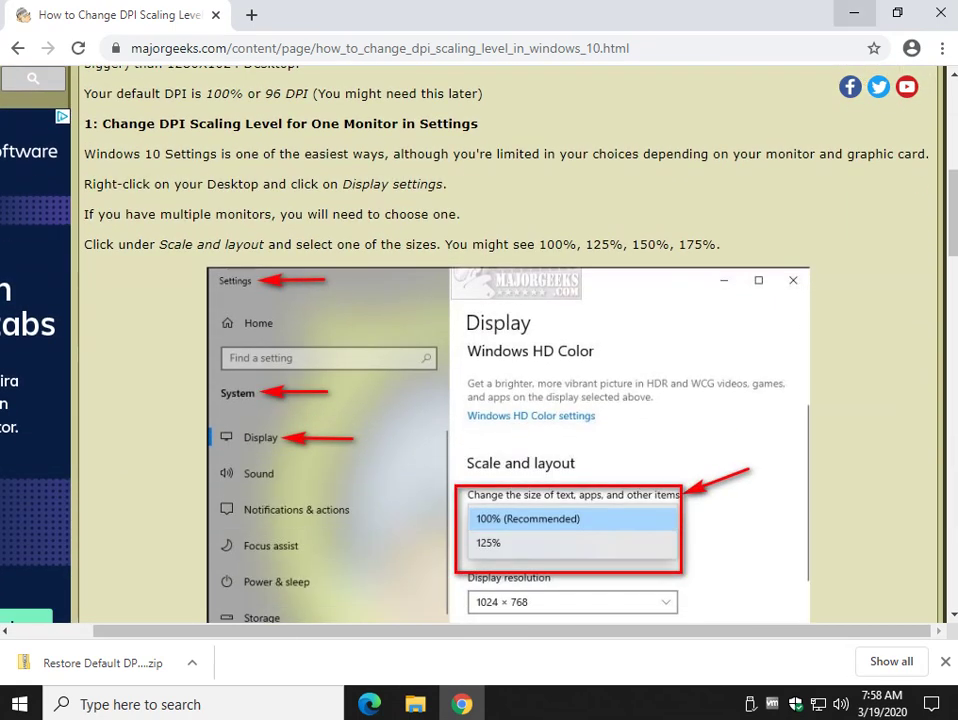
Open the Windows display settings from the desktop and view the resolutions offered under Scale and layout
{"action": "left_click", "coordinate": [853, 13]}
{"action": "right_click", "coordinate": [265, 284]}
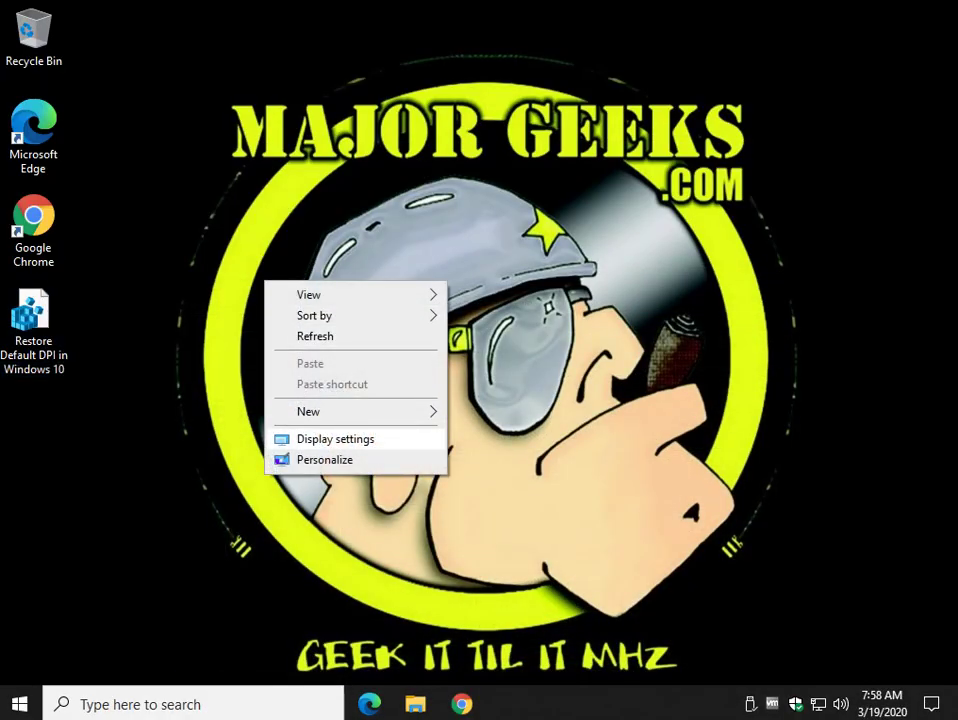
{"action": "left_click", "coordinate": [335, 439]}
{"action": "scroll", "coordinate": [650, 380], "scroll_direction": "down", "scroll_amount": 3}
{"action": "scroll", "coordinate": [650, 380], "scroll_direction": "down", "scroll_amount": 3}
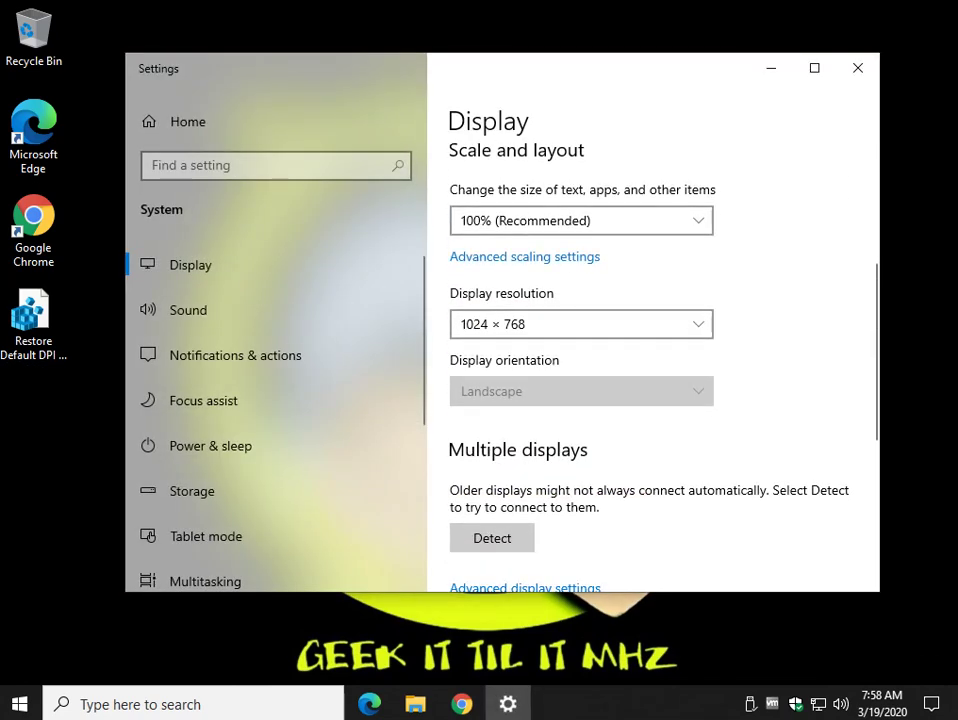
{"action": "scroll", "coordinate": [650, 380], "scroll_direction": "up", "scroll_amount": 3}
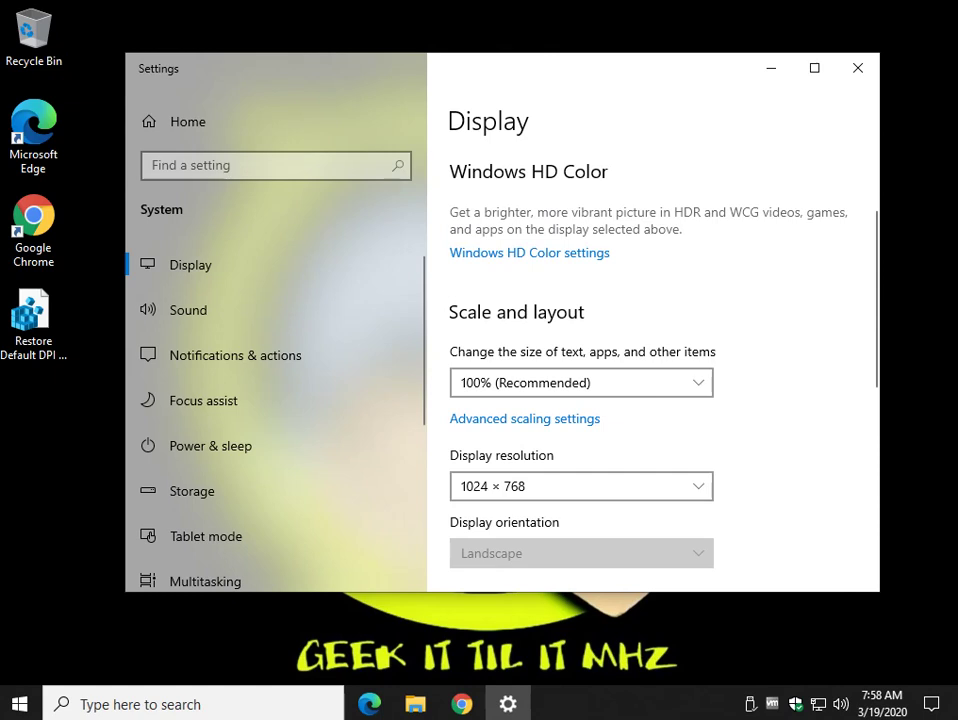
{"action": "left_click", "coordinate": [581, 486]}
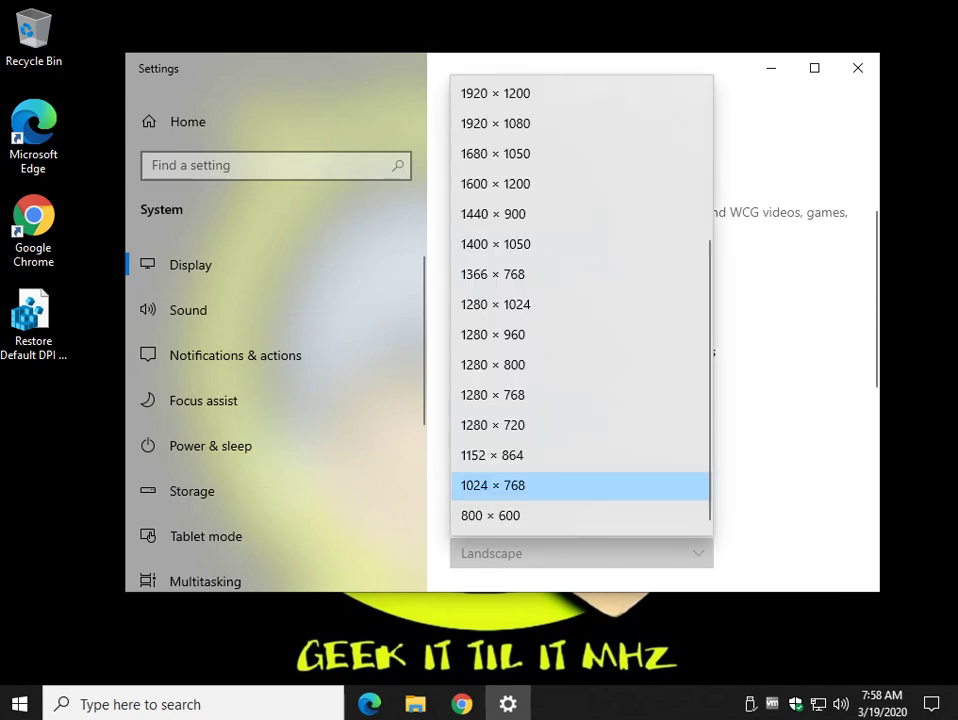
{"action": "left_click", "coordinate": [581, 486]}
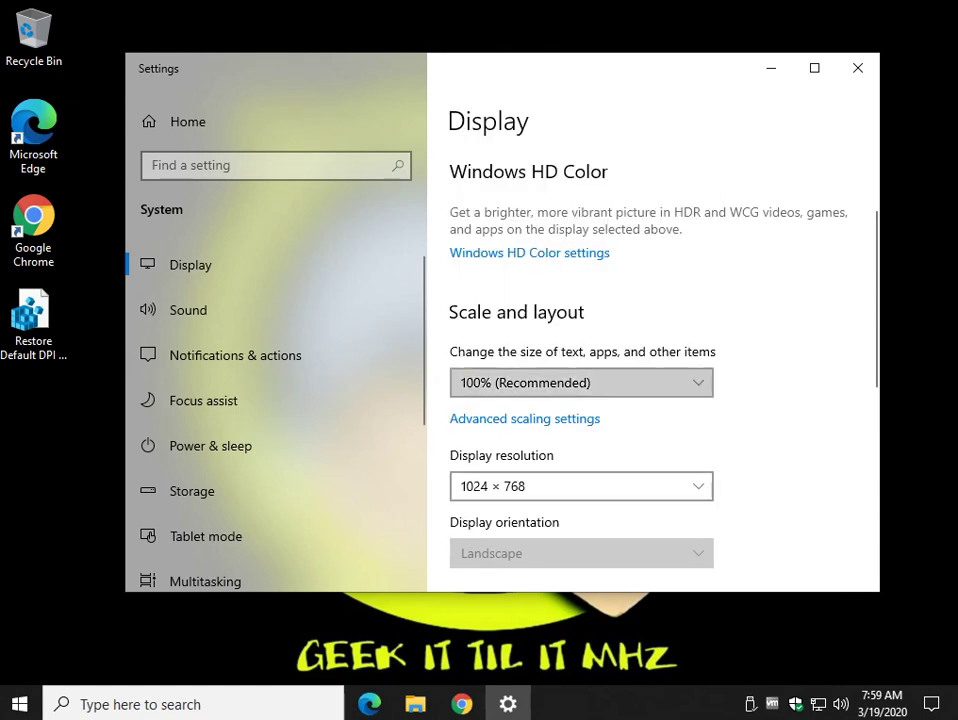
Set the size of text, apps, and other items to 125% and check how the desktop looks
{"action": "left_click", "coordinate": [581, 379]}
{"action": "left_click", "coordinate": [581, 382]}
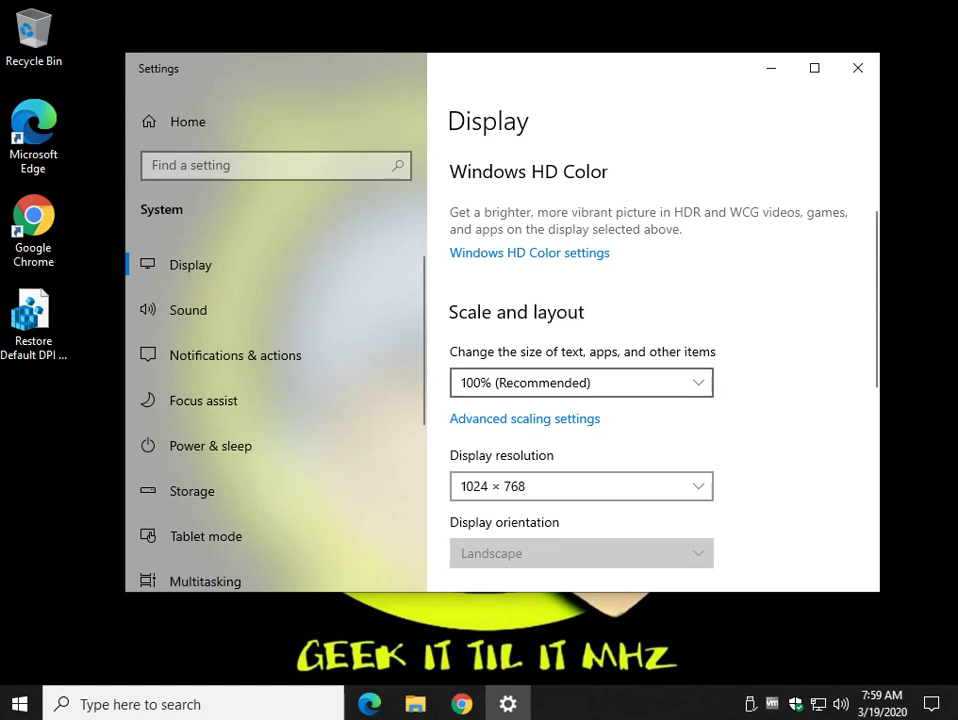
{"action": "left_click", "coordinate": [581, 382]}
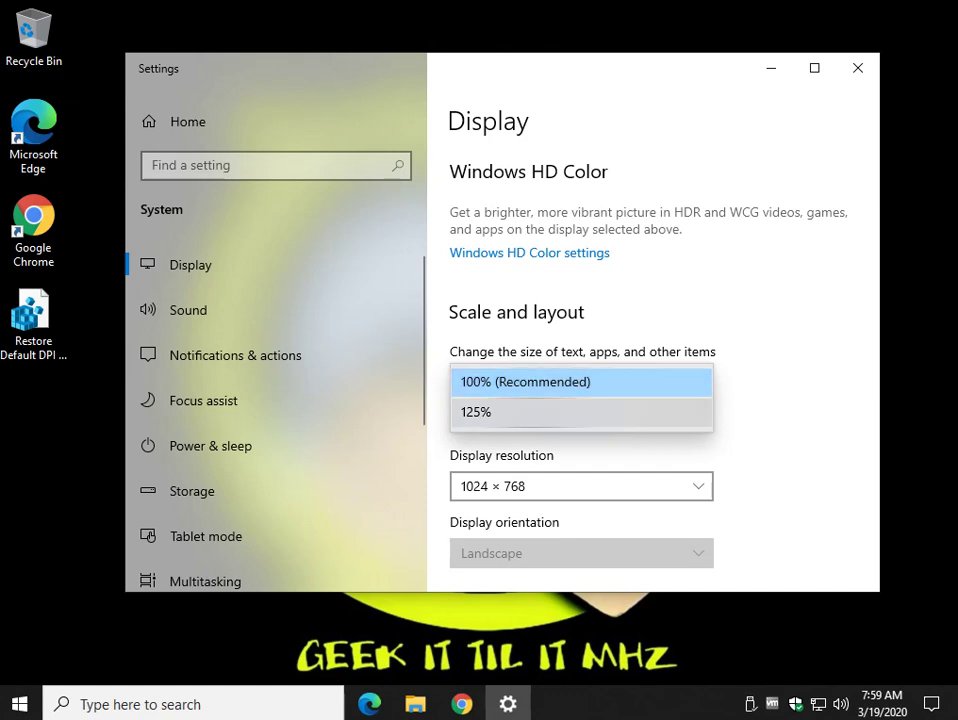
{"action": "left_click", "coordinate": [476, 412]}
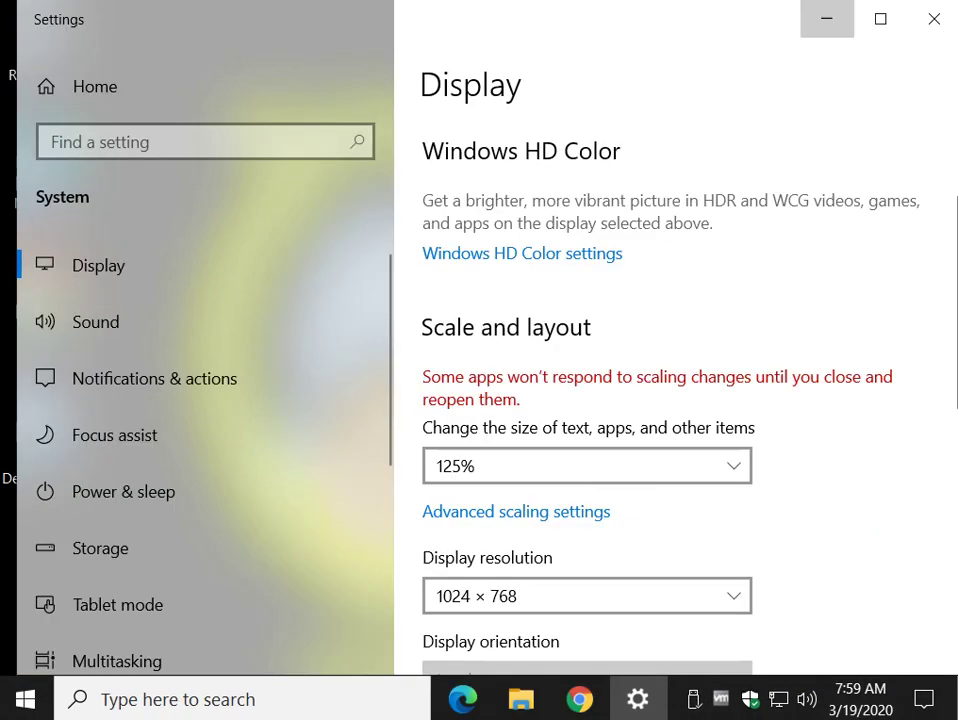
{"action": "left_click", "coordinate": [827, 18]}
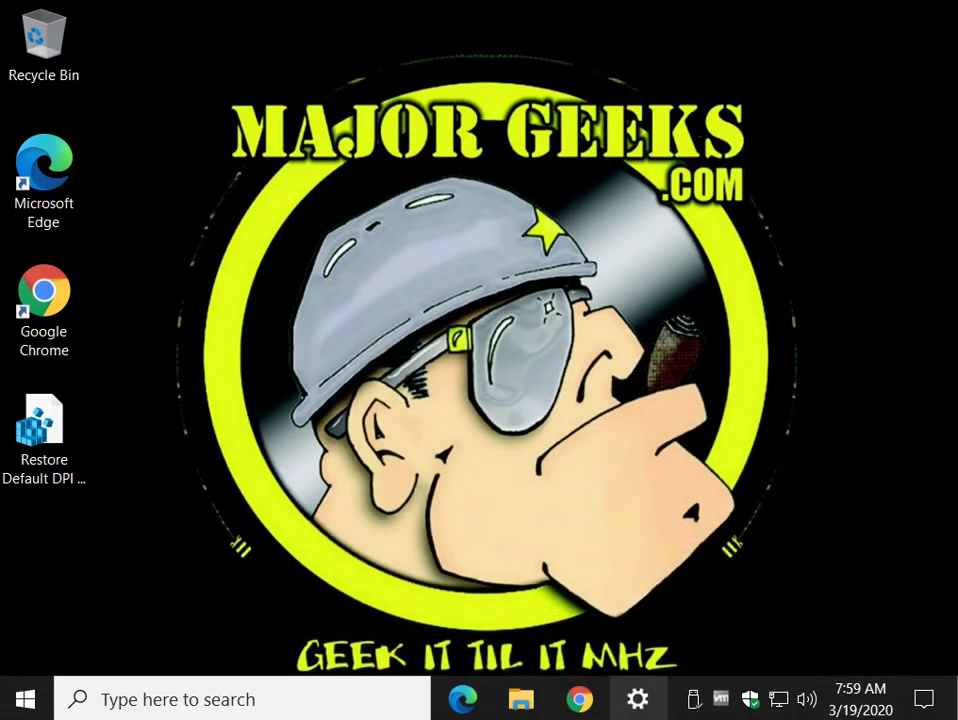
{"action": "left_click", "coordinate": [637, 699]}
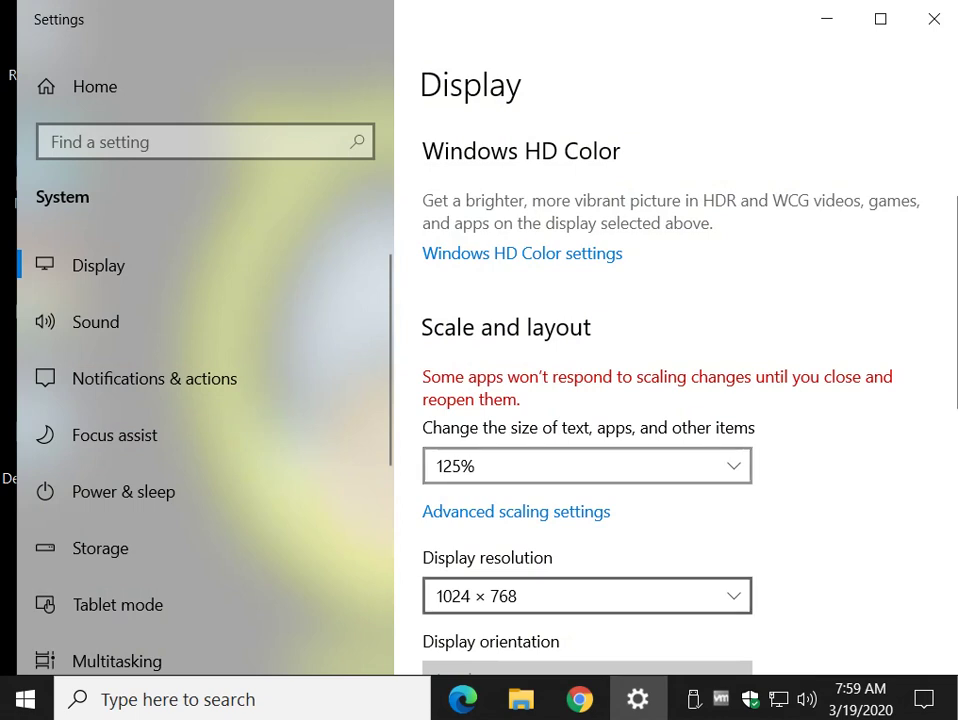
Examine the available resolution and scaling choices without changing them, and check the scaled desktop again
{"action": "left_click", "coordinate": [587, 596]}
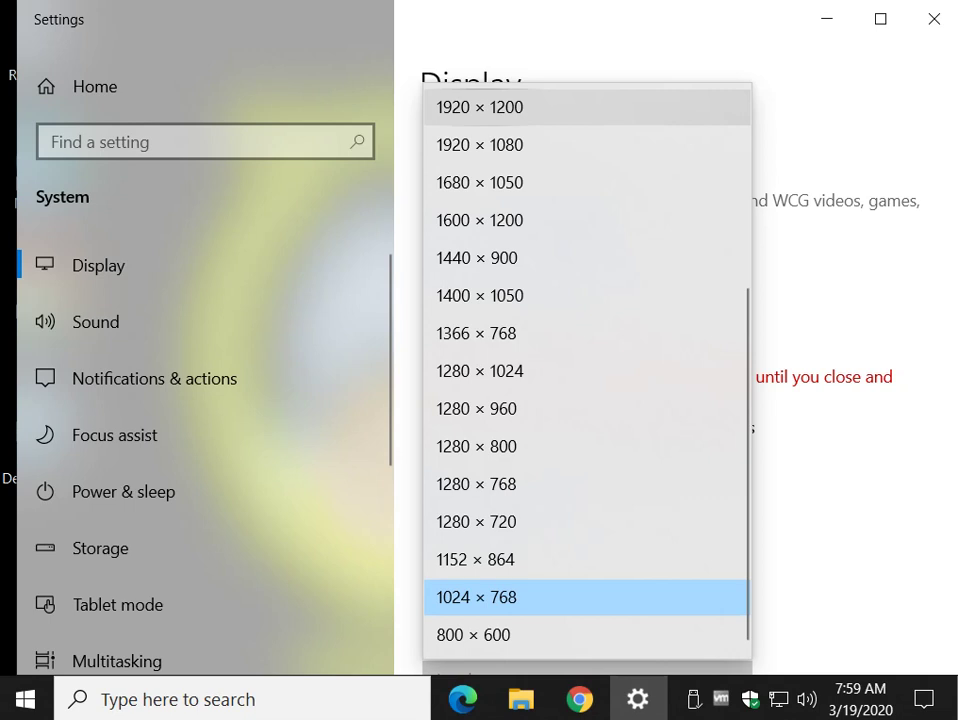
{"action": "key", "text": "Escape"}
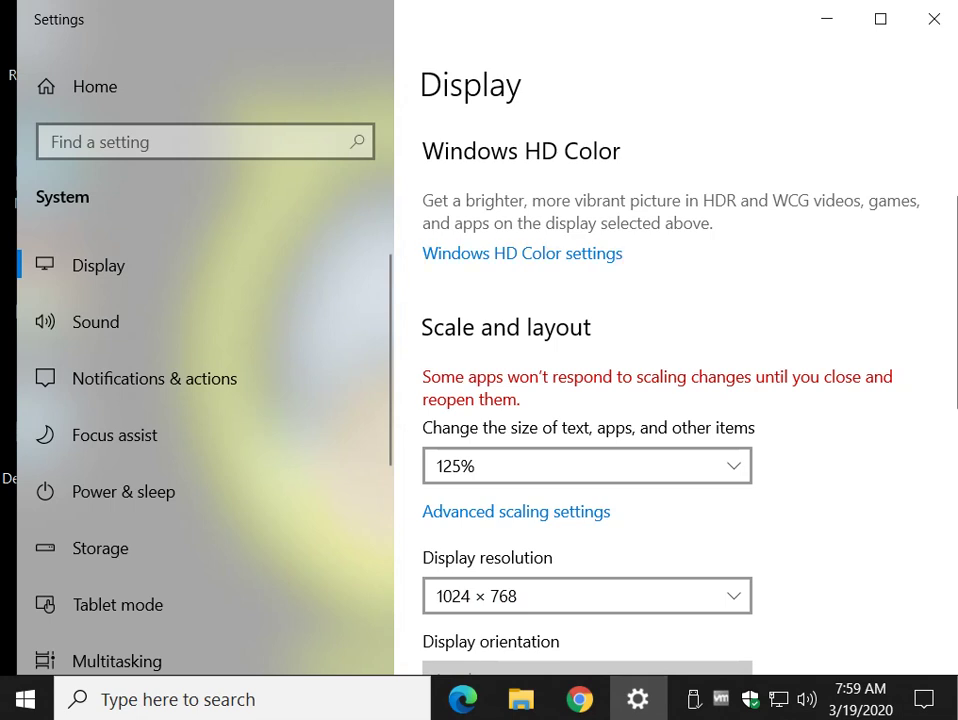
{"action": "left_click", "coordinate": [586, 466]}
{"action": "key", "text": "Escape"}
{"action": "left_click", "coordinate": [826, 18]}
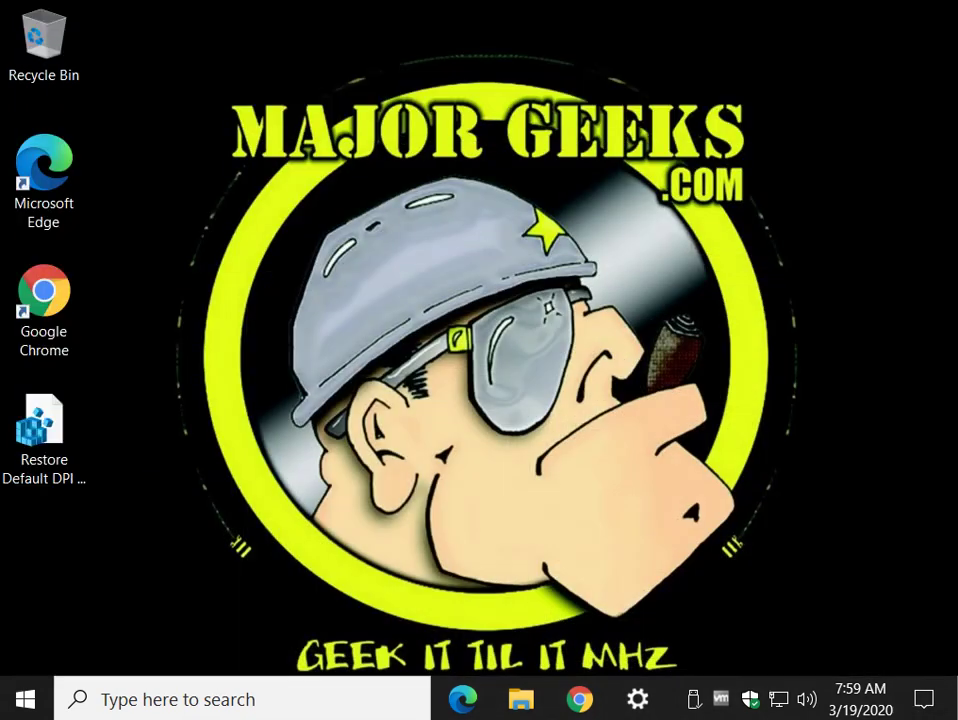
{"action": "left_click", "coordinate": [637, 698]}
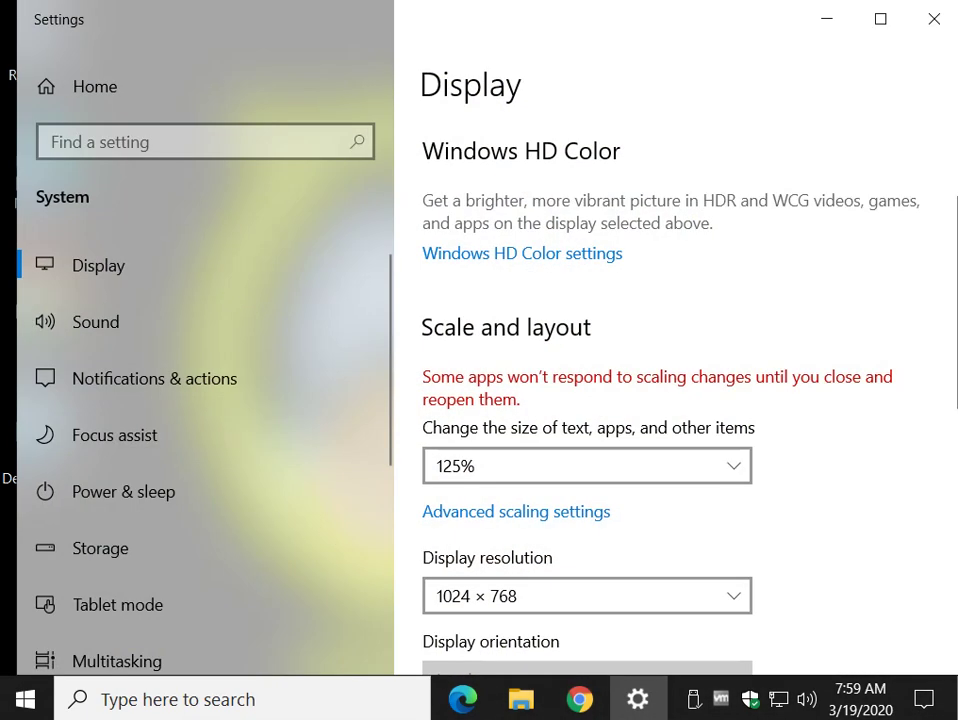
Set the size of text, apps, and other items to 100% (Recommended) and close Settings
{"action": "key", "text": "alt+Down"}
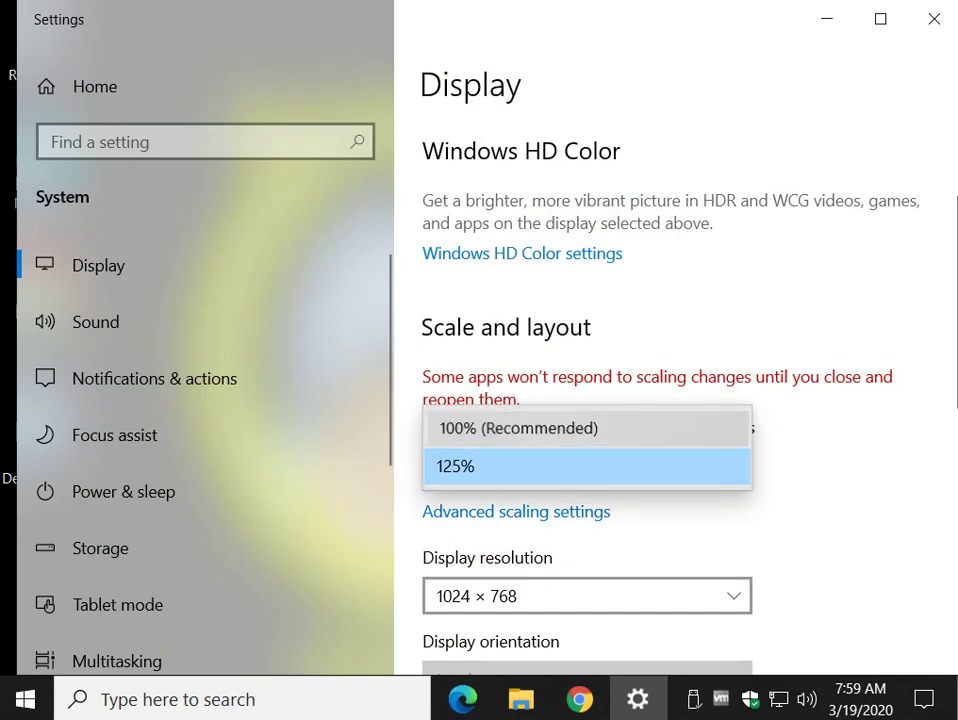
{"action": "key", "text": "Up"}
{"action": "key", "text": "Return"}
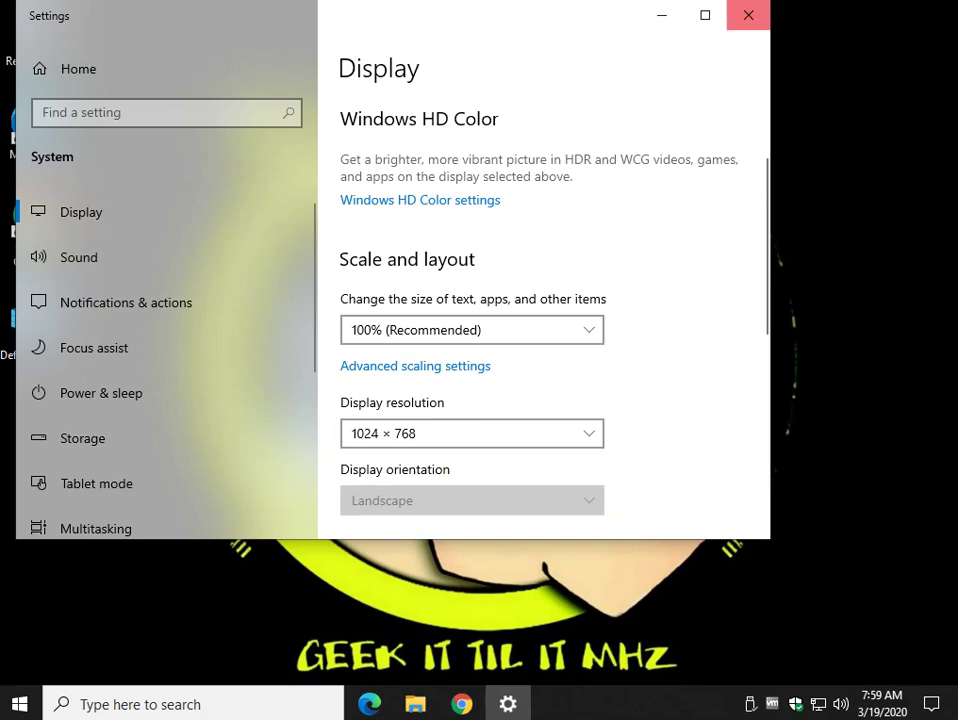
{"action": "left_click", "coordinate": [748, 15]}
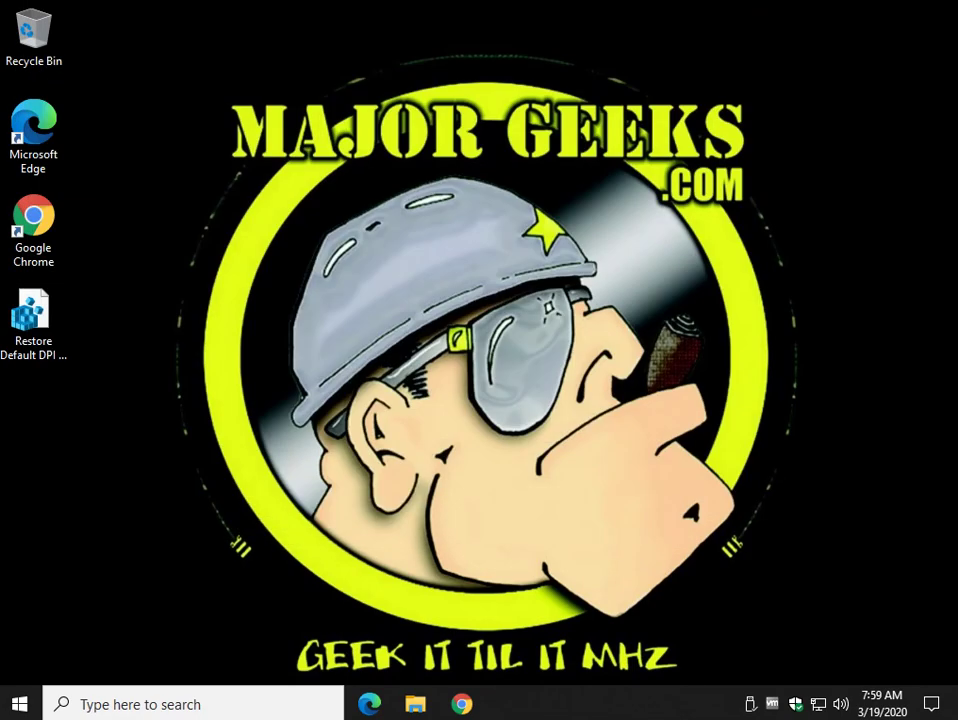
Switch to the tutorial in Chrome and read section 2 on changing the DPI scaling level for all monitors
{"action": "left_click", "coordinate": [461, 704]}
{"action": "scroll", "coordinate": [479, 343], "scroll_direction": "down", "scroll_amount": 1}
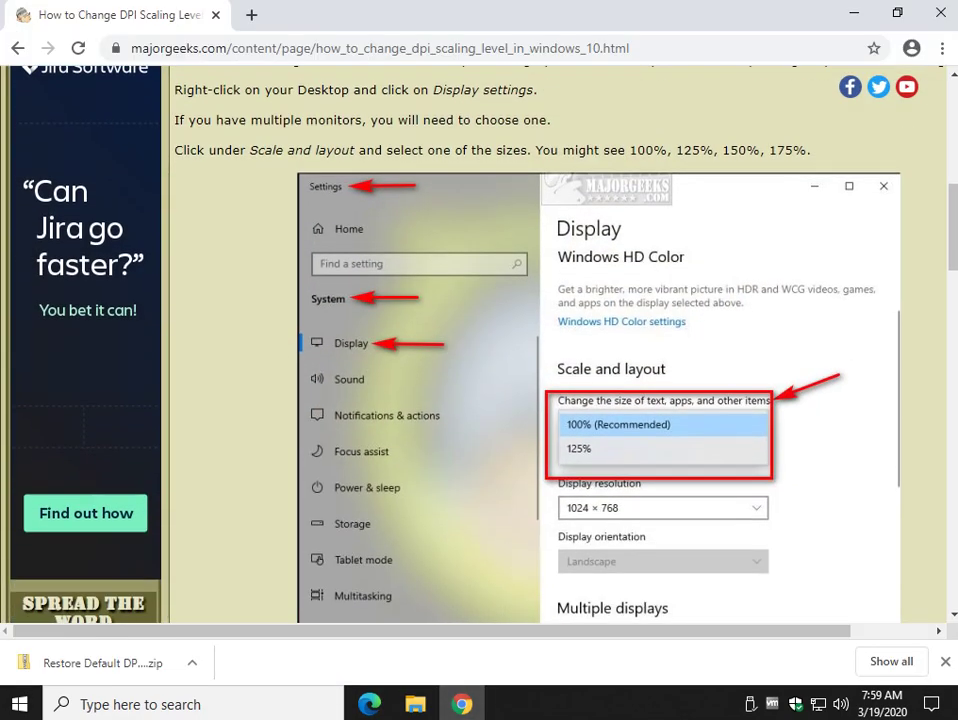
{"action": "scroll", "coordinate": [555, 350], "scroll_direction": "down", "scroll_amount": 5}
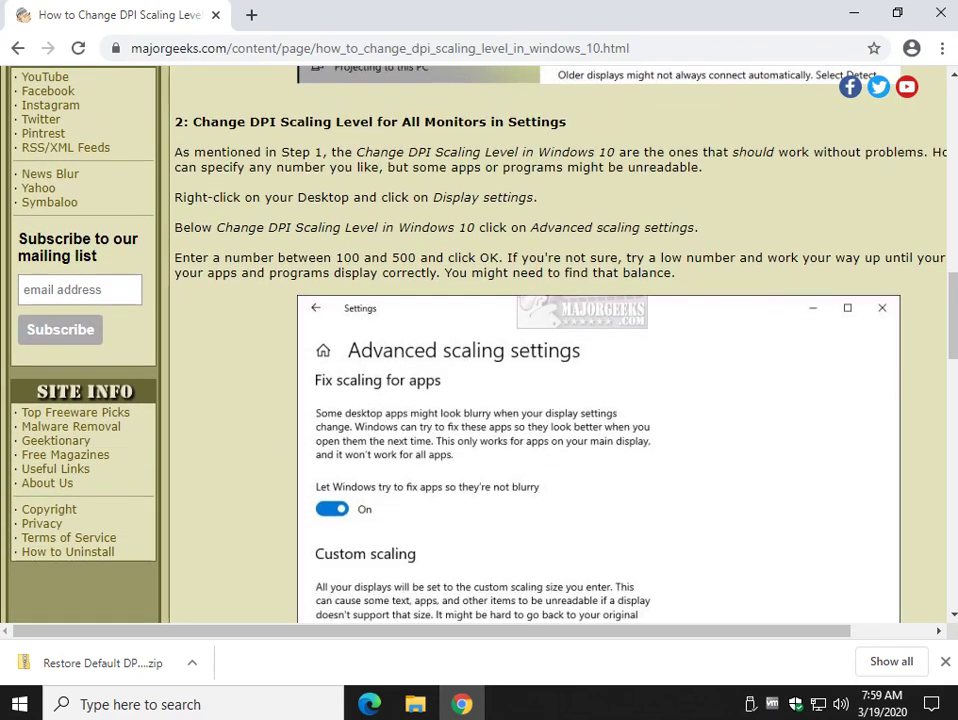
{"action": "scroll", "coordinate": [555, 350], "scroll_direction": "down", "scroll_amount": 1}
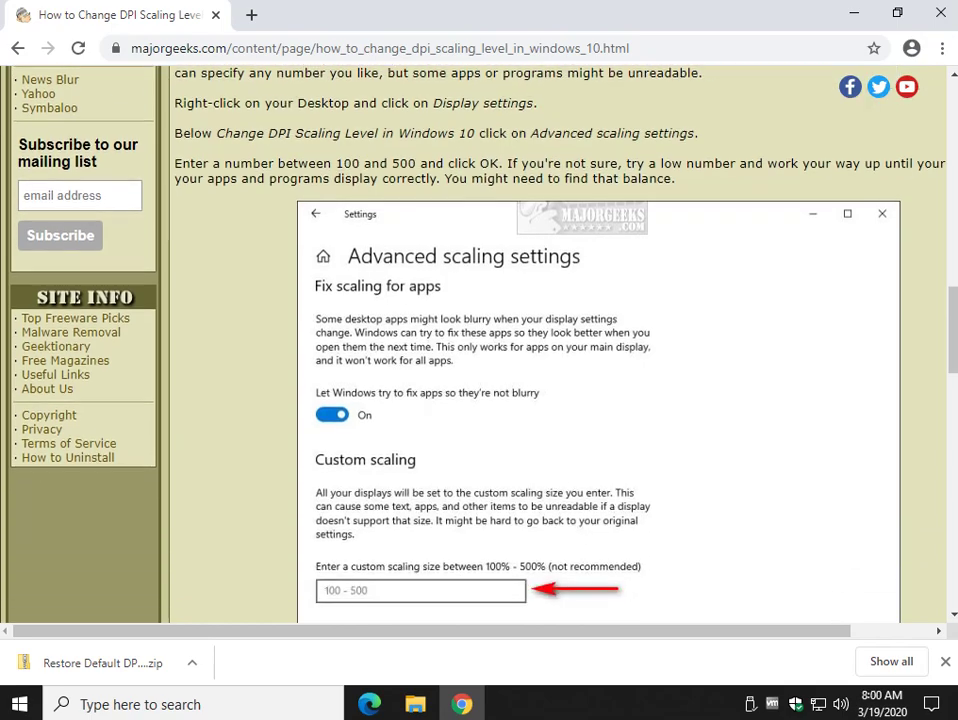
Open Advanced scaling settings from the desktop's display settings and reposition the window clear of the desktop icons
{"action": "left_click", "coordinate": [853, 13]}
{"action": "right_click", "coordinate": [425, 178]}
{"action": "left_click", "coordinate": [495, 337]}
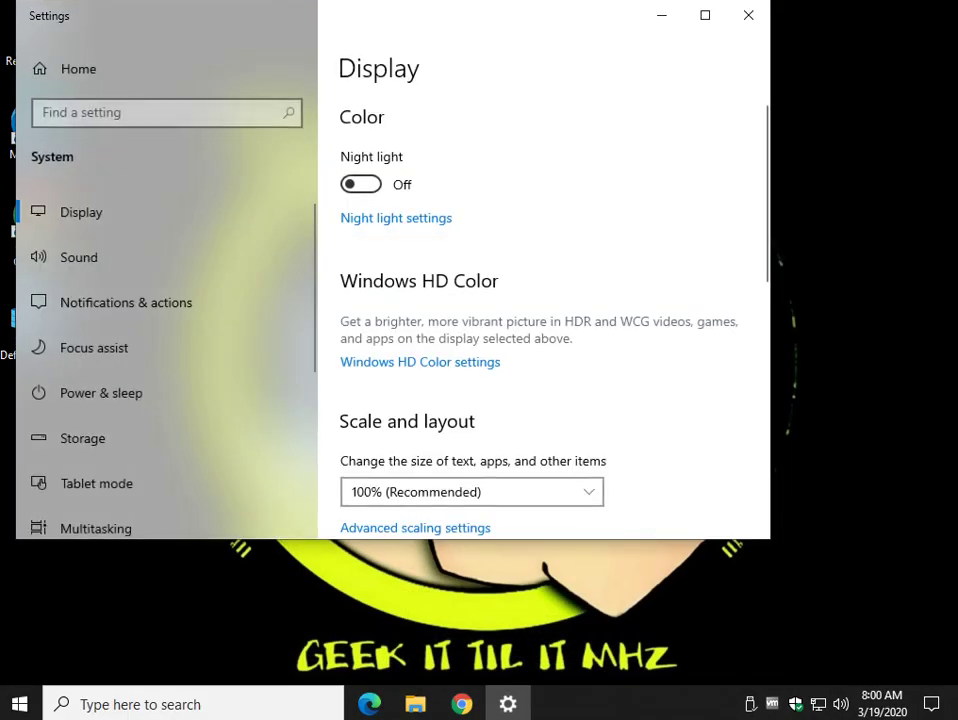
{"action": "scroll", "coordinate": [545, 350], "scroll_direction": "down", "scroll_amount": 3}
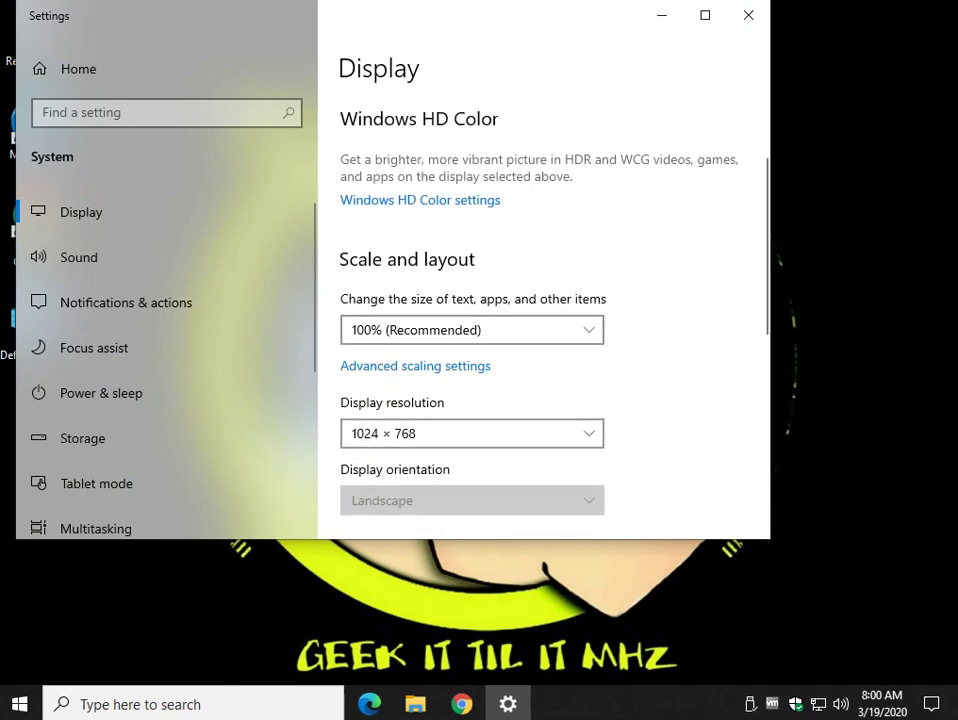
{"action": "left_click", "coordinate": [471, 329]}
{"action": "left_click", "coordinate": [400, 329]}
{"action": "left_click", "coordinate": [415, 366]}
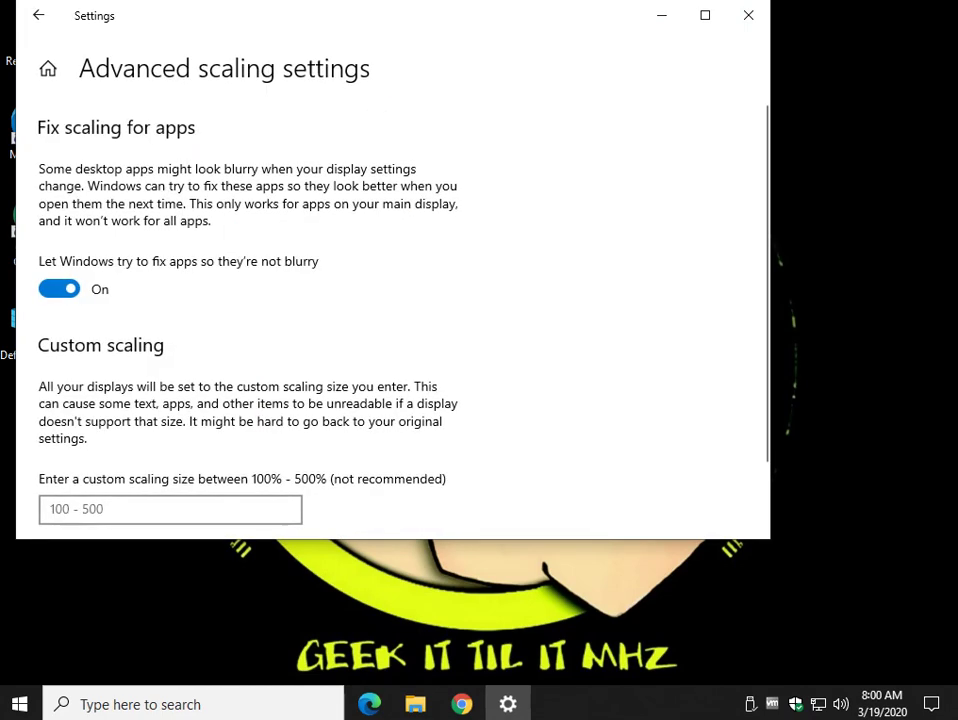
{"action": "left_click_drag", "start_coordinate": [386, 20], "coordinate": [461, 71]}
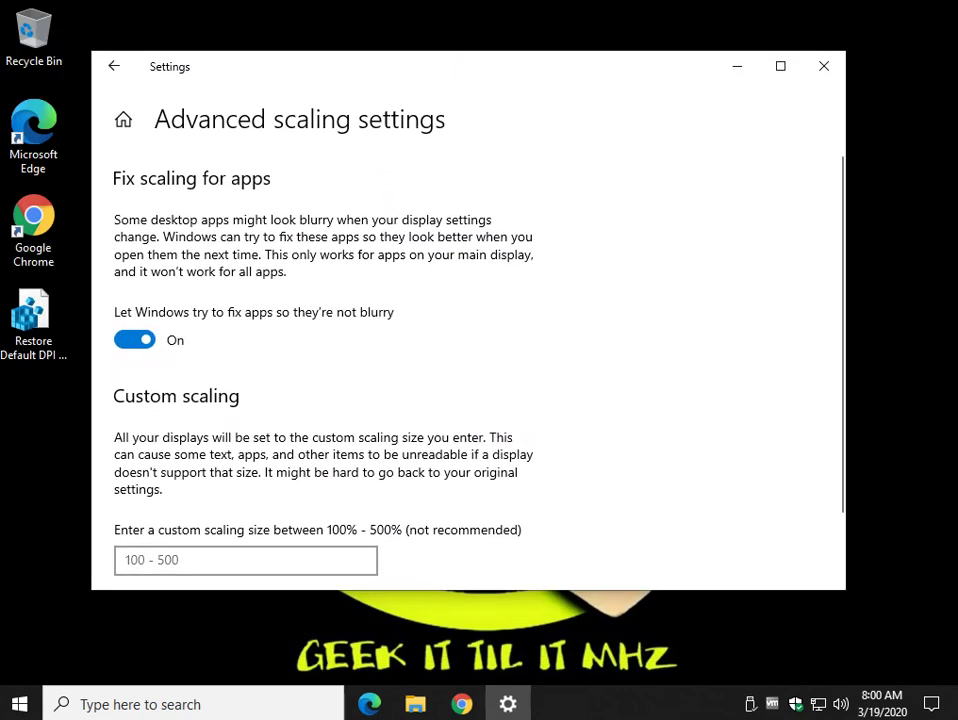
Set the custom scaling size to 125 and apply it
{"action": "scroll", "coordinate": [468, 350], "scroll_direction": "down", "scroll_amount": 2}
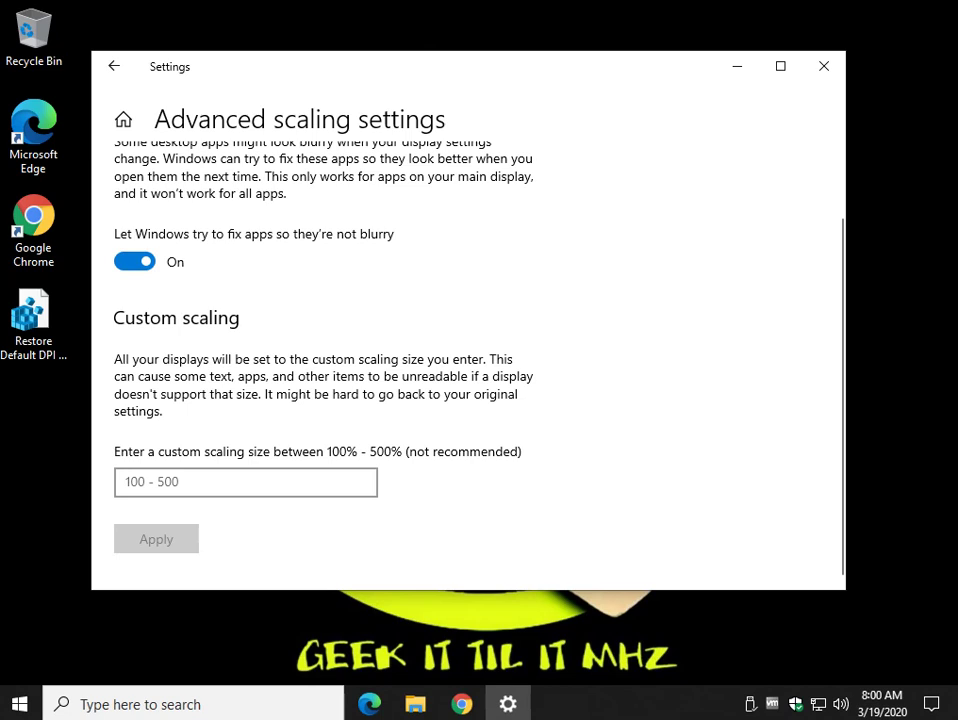
{"action": "left_click", "coordinate": [126, 482]}
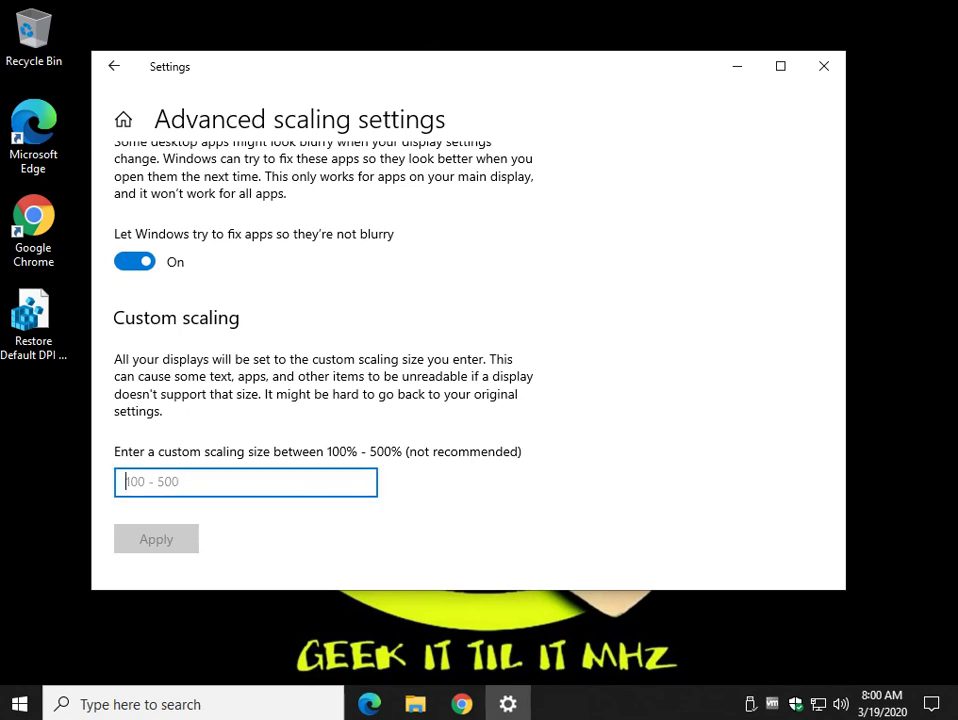
{"action": "type", "text": "1254"}
{"action": "key", "text": "BackSpace"}
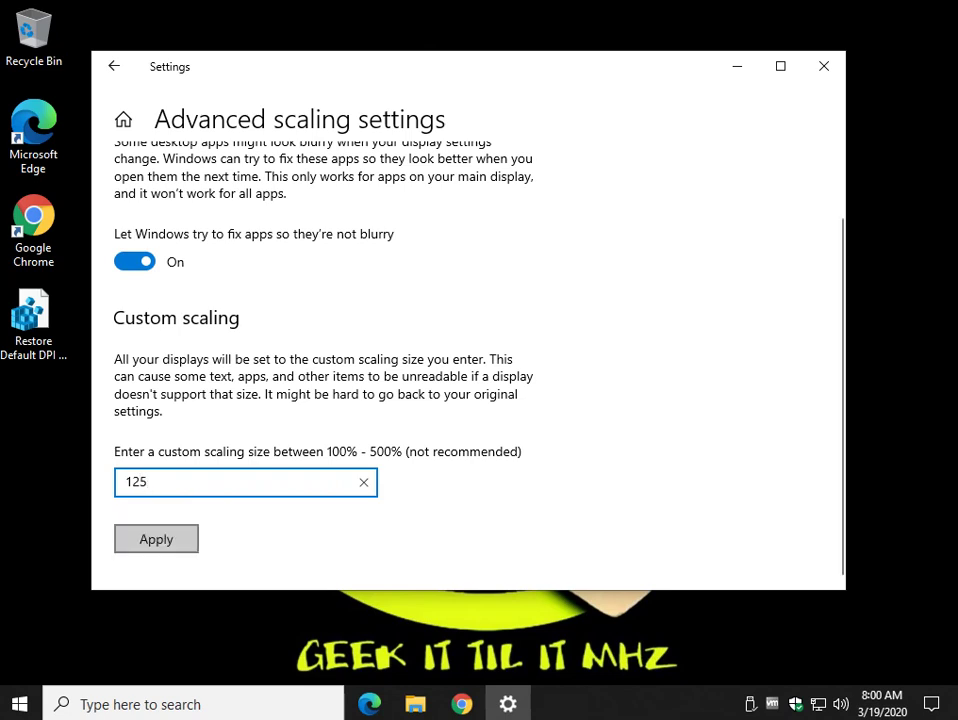
{"action": "left_click", "coordinate": [156, 539]}
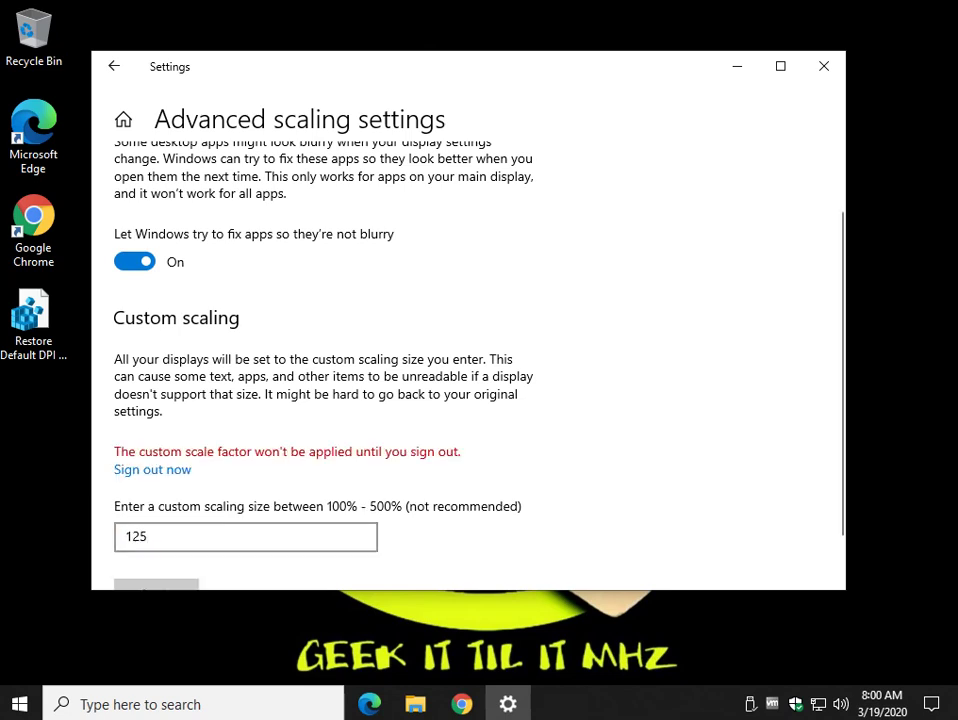
{"action": "scroll", "coordinate": [468, 320], "scroll_direction": "down", "scroll_amount": 1}
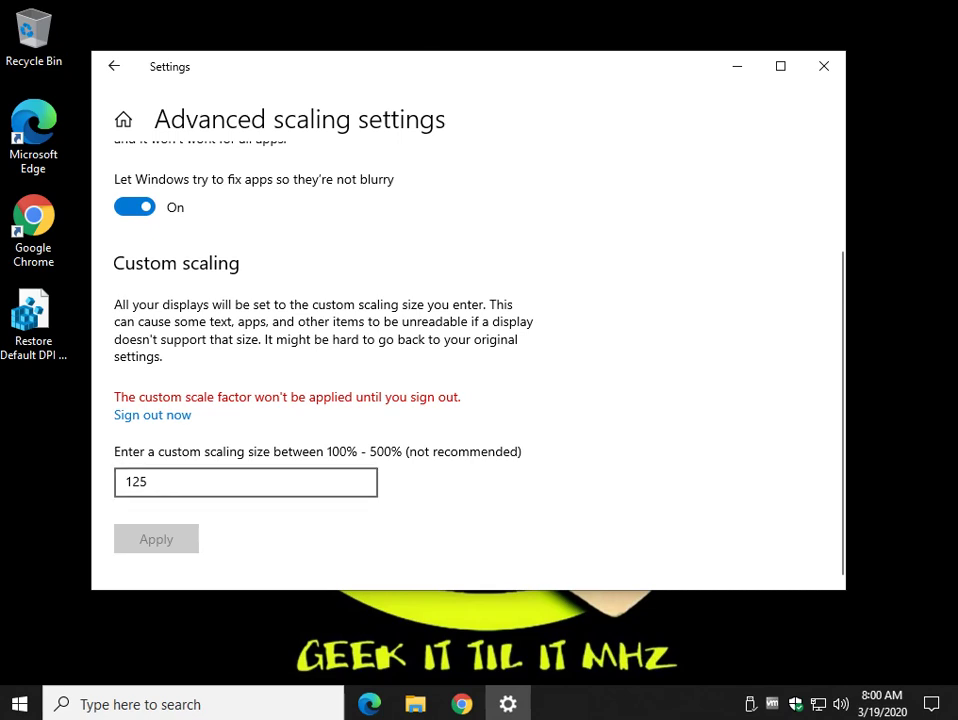
{"action": "left_click_drag", "start_coordinate": [150, 482], "coordinate": [139, 482]}
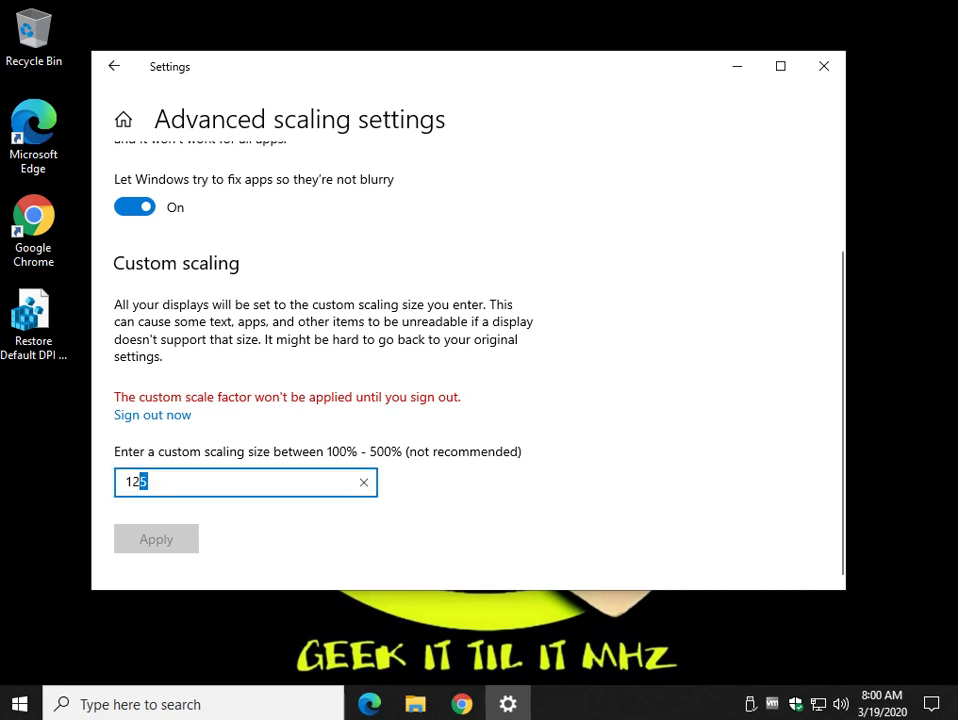
{"action": "key", "text": "BackSpace"}
{"action": "key", "text": "BackSpace"}
{"action": "type", "text": "00"}
{"action": "key", "text": "BackSpace"}
{"action": "key", "text": "BackSpace"}
{"action": "key", "text": "BackSpace"}
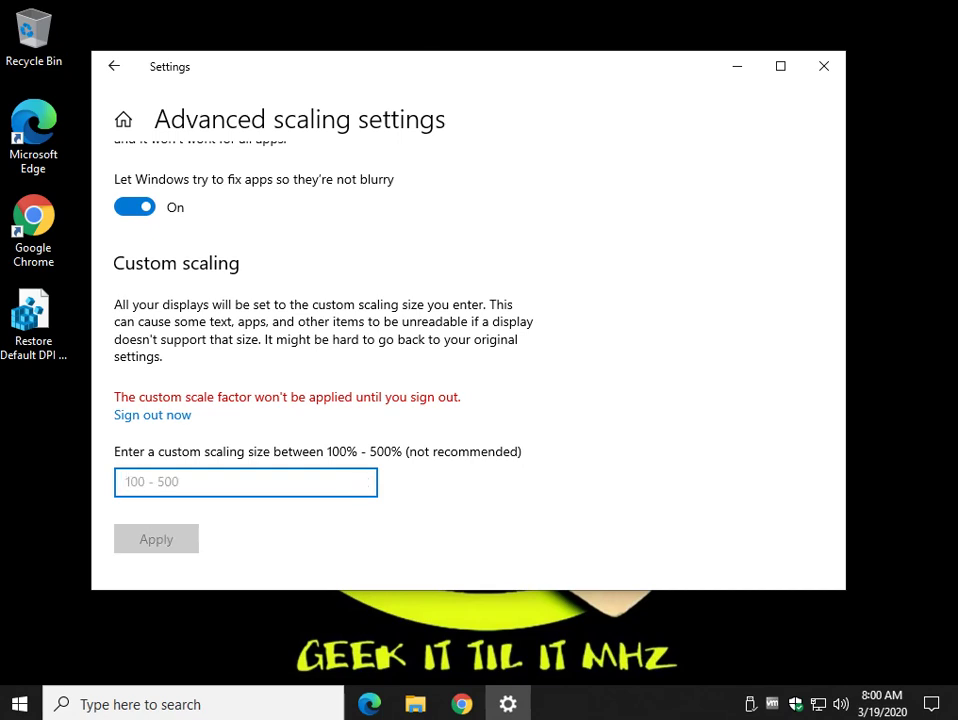
{"action": "type", "text": "150"}
{"action": "key", "text": "BackSpace"}
{"action": "key", "text": "BackSpace"}
{"action": "key", "text": "BackSpace"}
{"action": "left_click", "coordinate": [34, 323]}
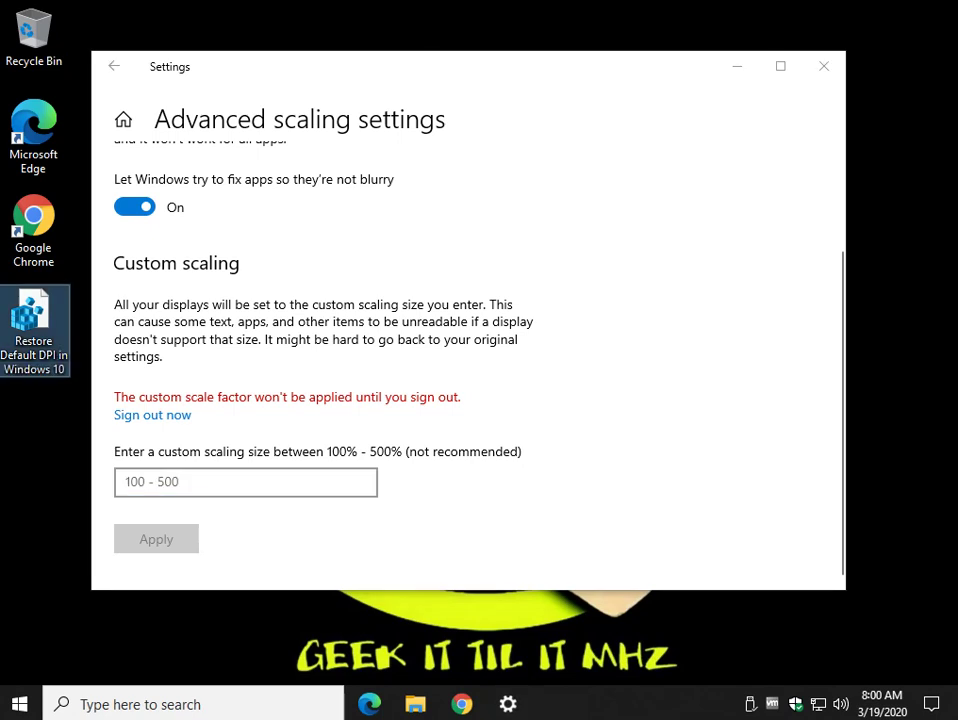
{"action": "left_click", "coordinate": [245, 440]}
Apply a custom scaling size of 200, and sign out and back in to put it into effect
{"action": "left_click", "coordinate": [245, 482]}
{"action": "type", "text": "200"}
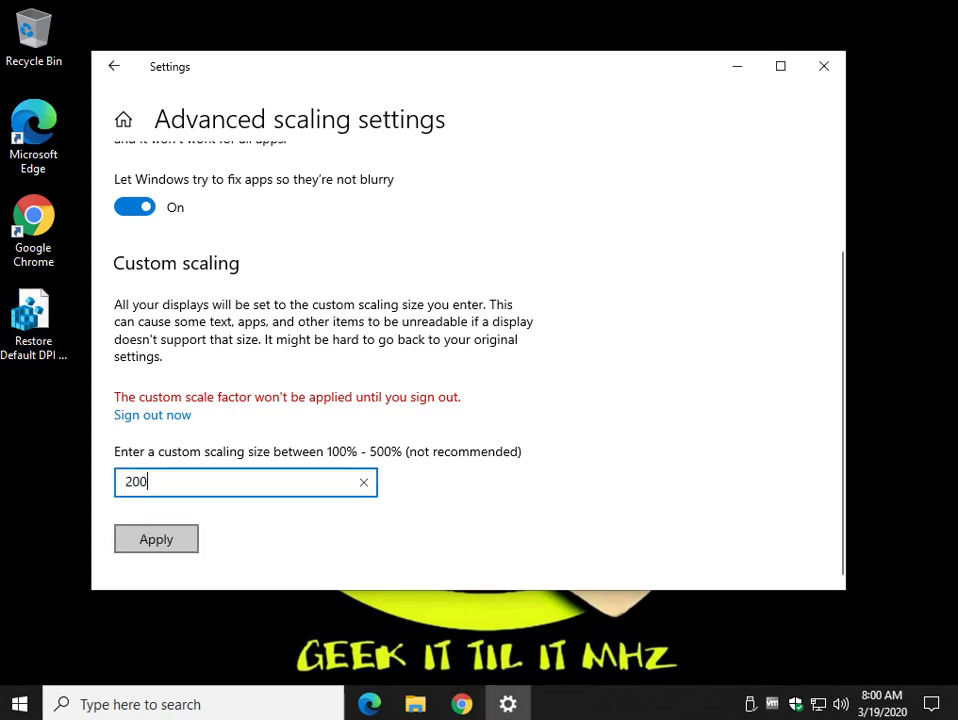
{"action": "left_click", "coordinate": [156, 539]}
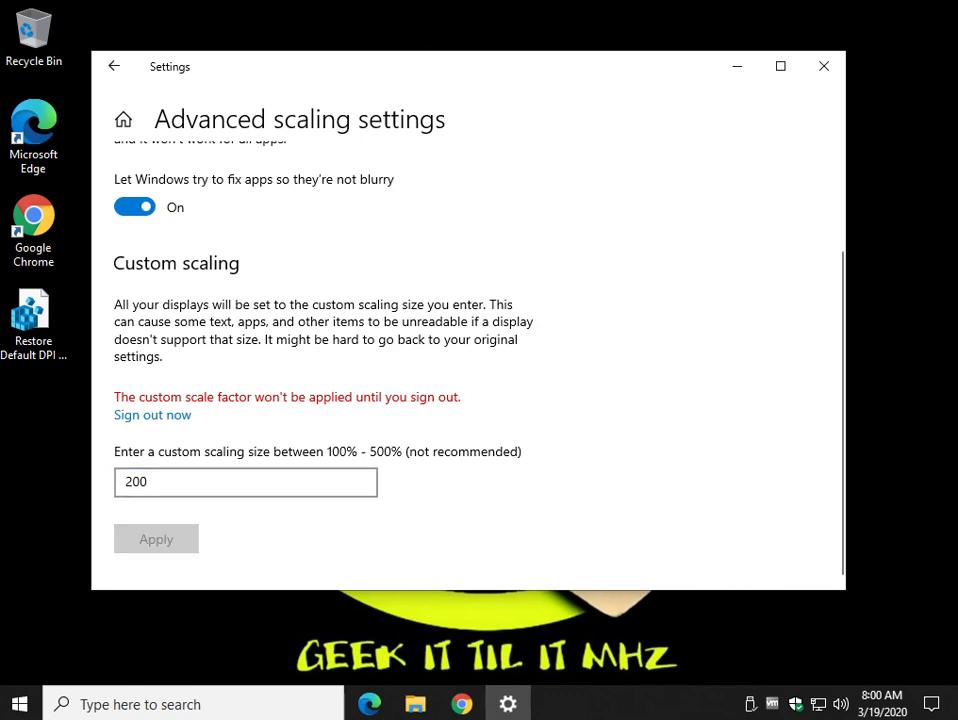
{"action": "left_click", "coordinate": [152, 414]}
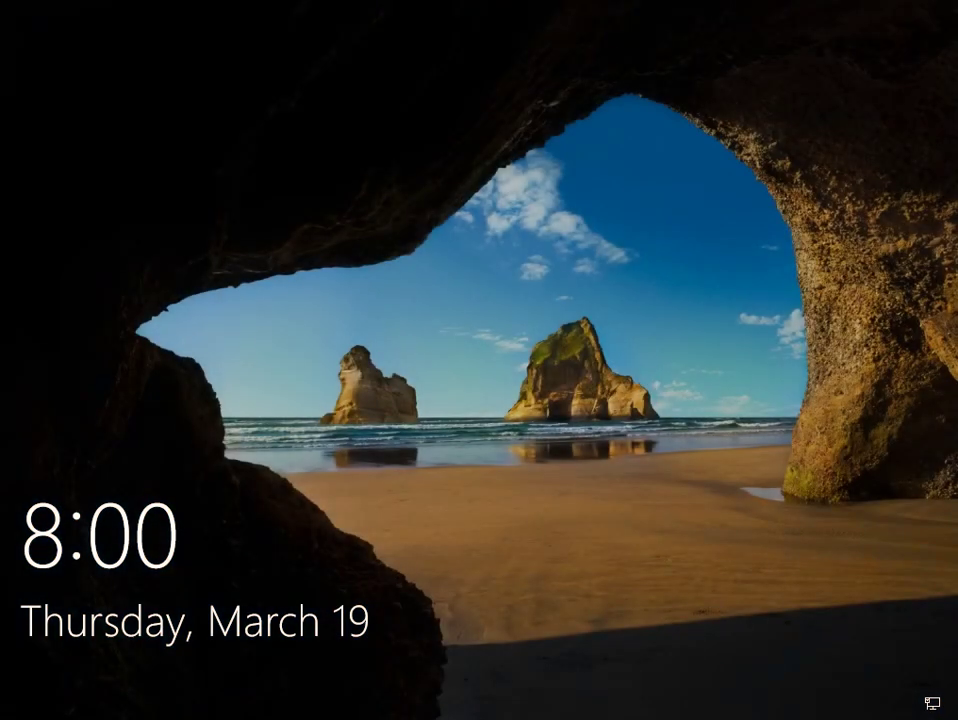
{"action": "key", "text": "Return"}
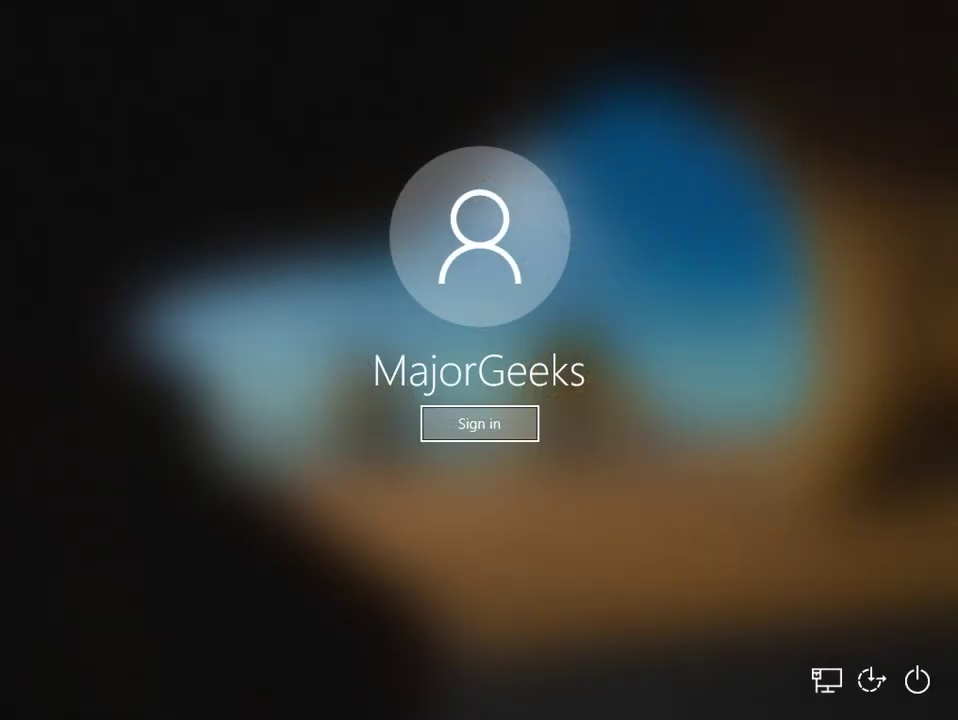
{"action": "key", "text": "Return"}
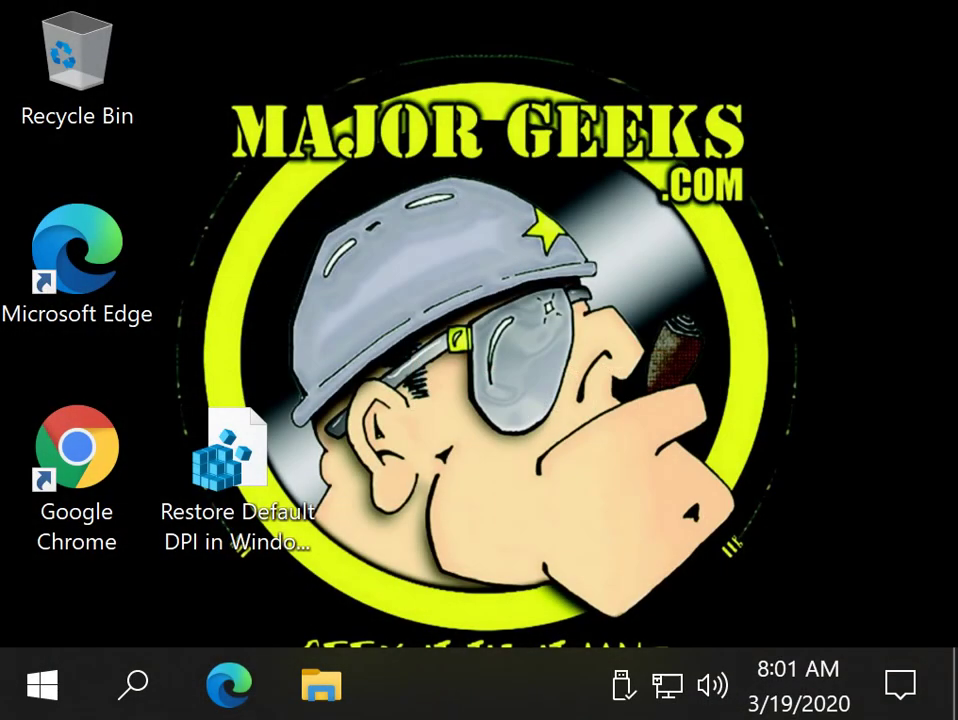
Open the display settings from the desktop
{"action": "right_click", "coordinate": [396, 241]}
{"action": "key", "text": "Escape"}
{"action": "right_click", "coordinate": [330, 164]}
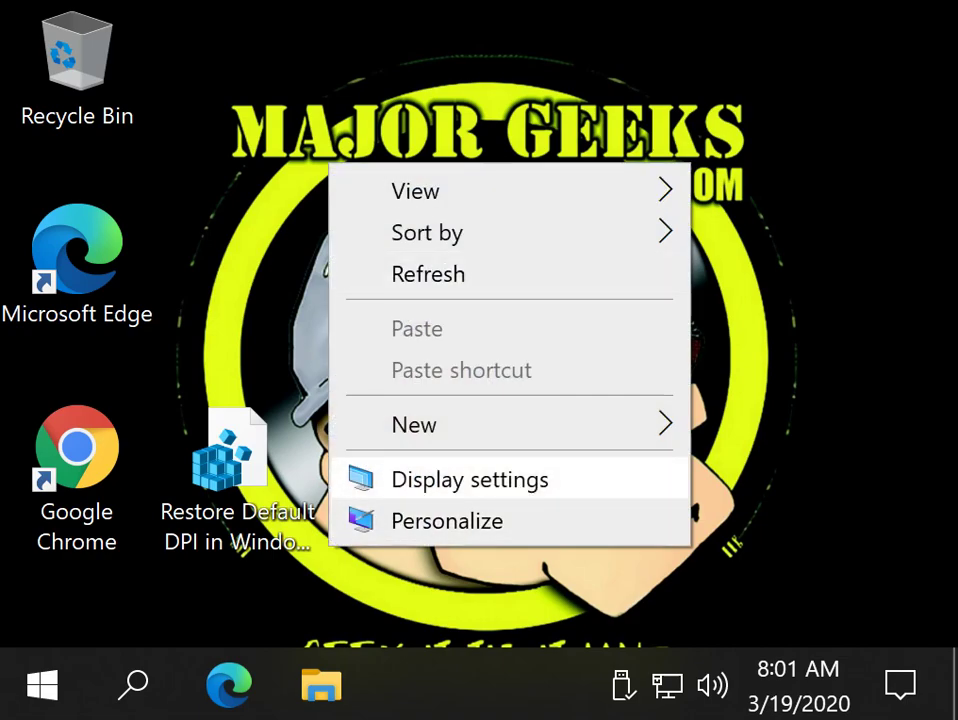
{"action": "key", "text": "Return"}
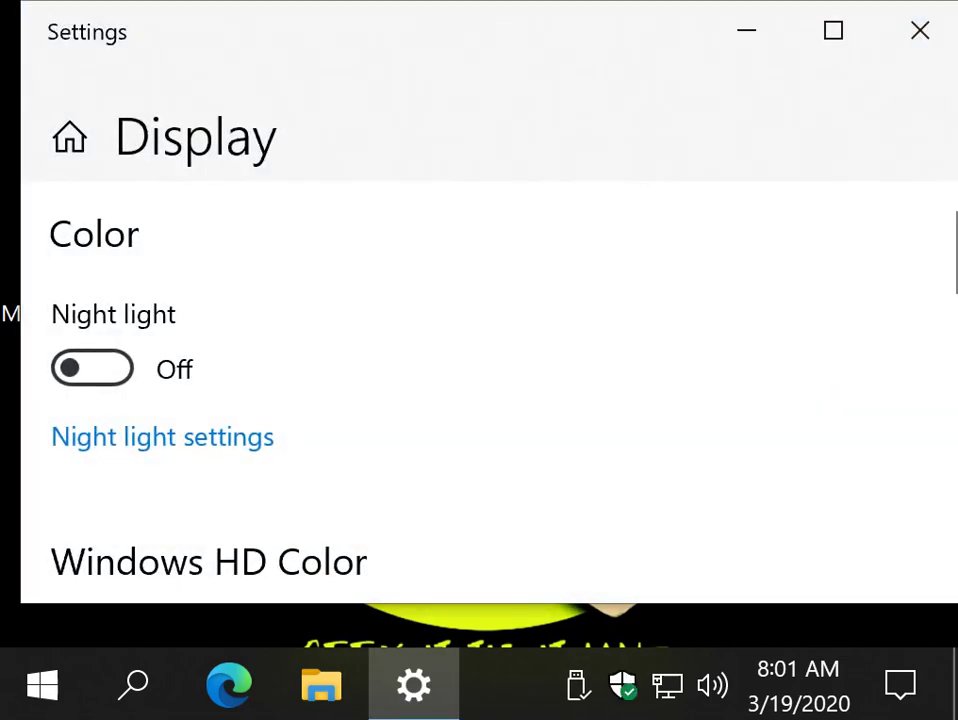
Examine the Scale and layout section, including the custom scale factor notice, text size and display resolution options
{"action": "scroll", "coordinate": [490, 390], "scroll_direction": "down", "scroll_amount": 5}
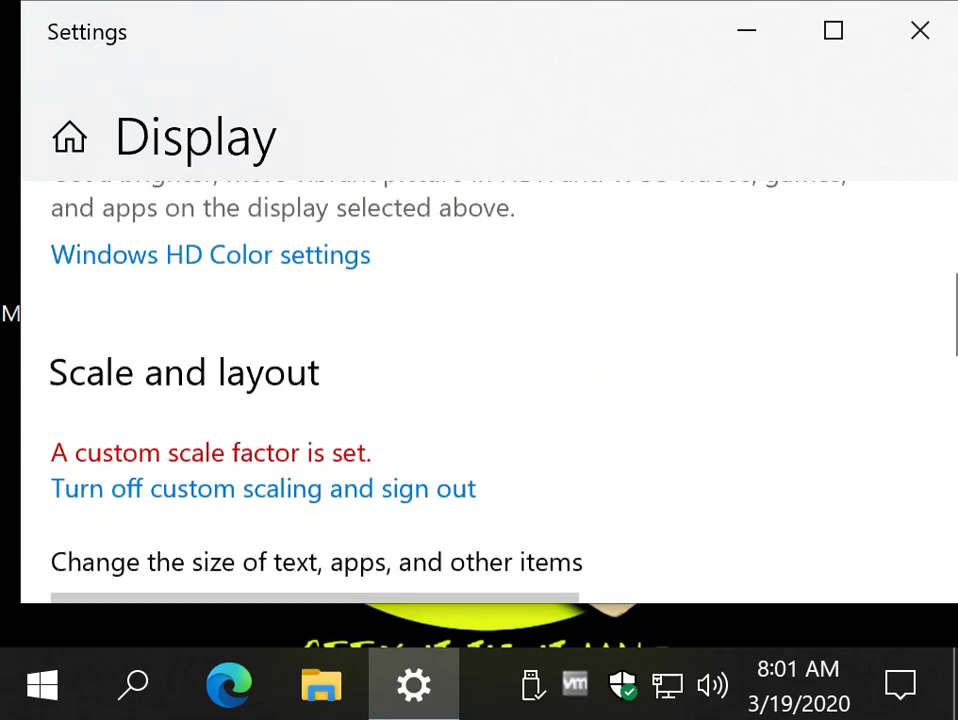
{"action": "scroll", "coordinate": [490, 390], "scroll_direction": "up", "scroll_amount": 1}
{"action": "scroll", "coordinate": [490, 390], "scroll_direction": "down", "scroll_amount": 4}
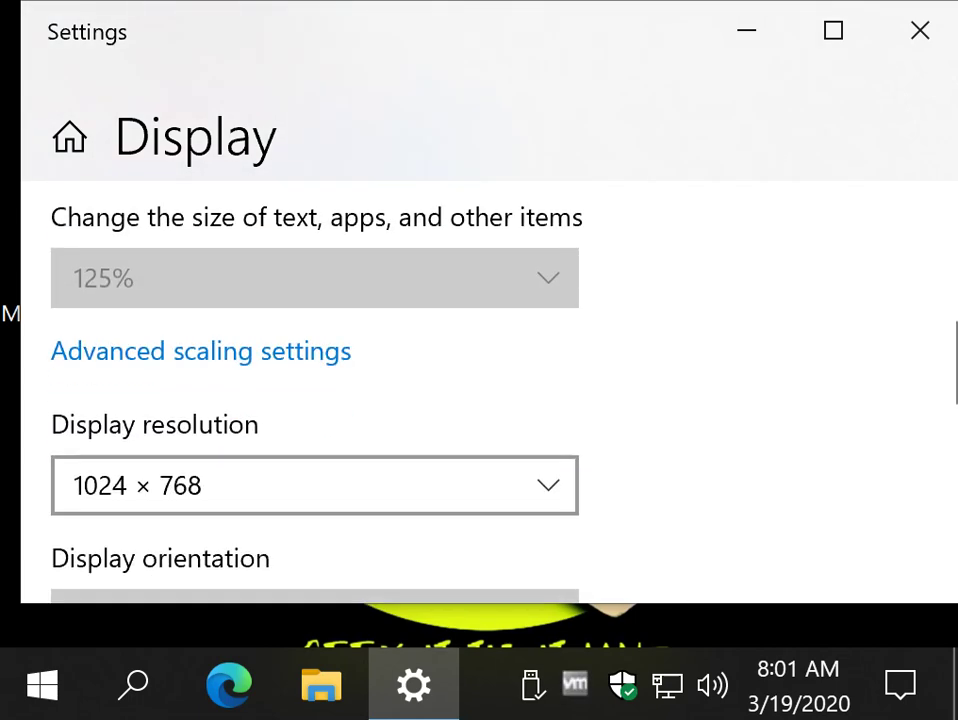
{"action": "scroll", "coordinate": [490, 390], "scroll_direction": "down", "scroll_amount": 1}
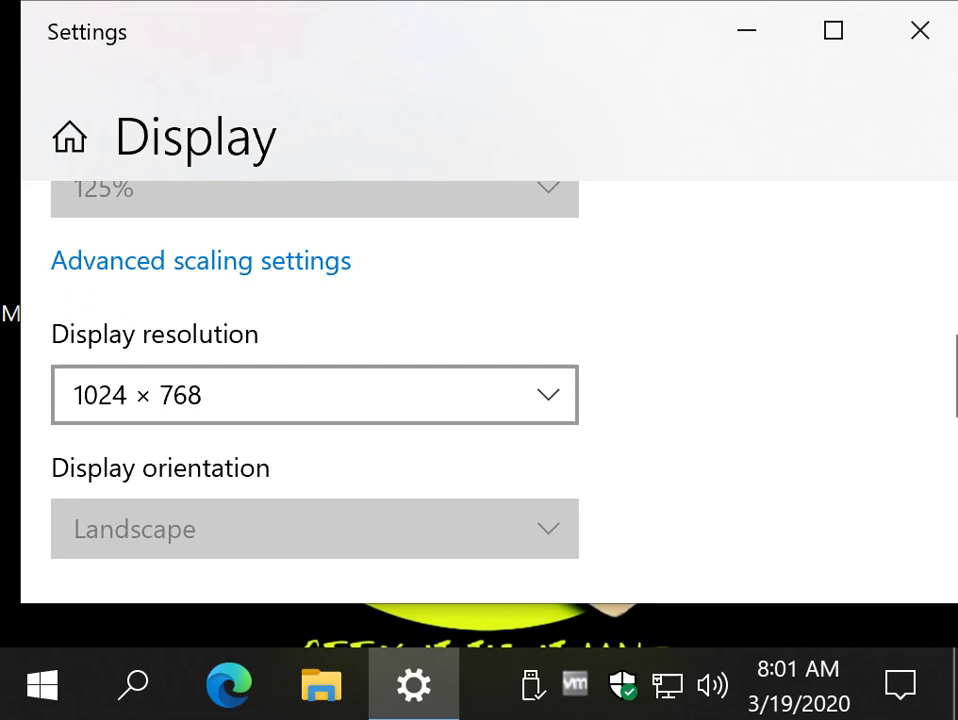
{"action": "scroll", "coordinate": [315, 390], "scroll_direction": "up", "scroll_amount": 2}
{"action": "scroll", "coordinate": [315, 390], "scroll_direction": "down", "scroll_amount": 2}
{"action": "scroll", "coordinate": [315, 390], "scroll_direction": "up", "scroll_amount": 2}
{"action": "scroll", "coordinate": [315, 390], "scroll_direction": "down", "scroll_amount": 1}
Apply a custom scaling size of 250 in Advanced scaling settings, and sign out and back in to put it into effect
{"action": "left_click", "coordinate": [200, 351]}
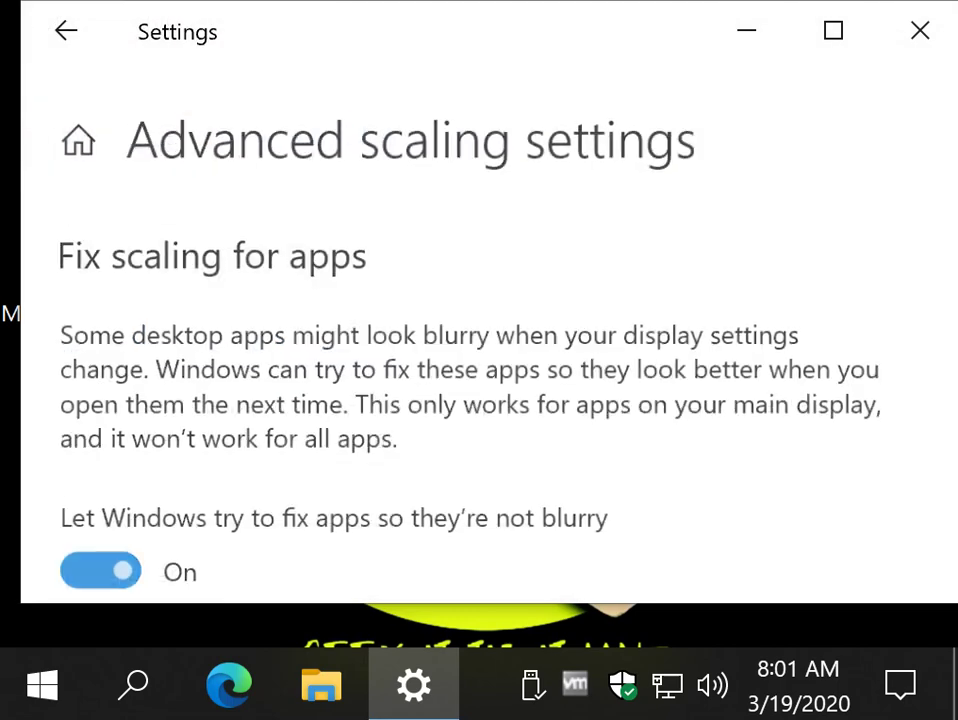
{"action": "scroll", "coordinate": [200, 351], "scroll_direction": "down", "scroll_amount": 5}
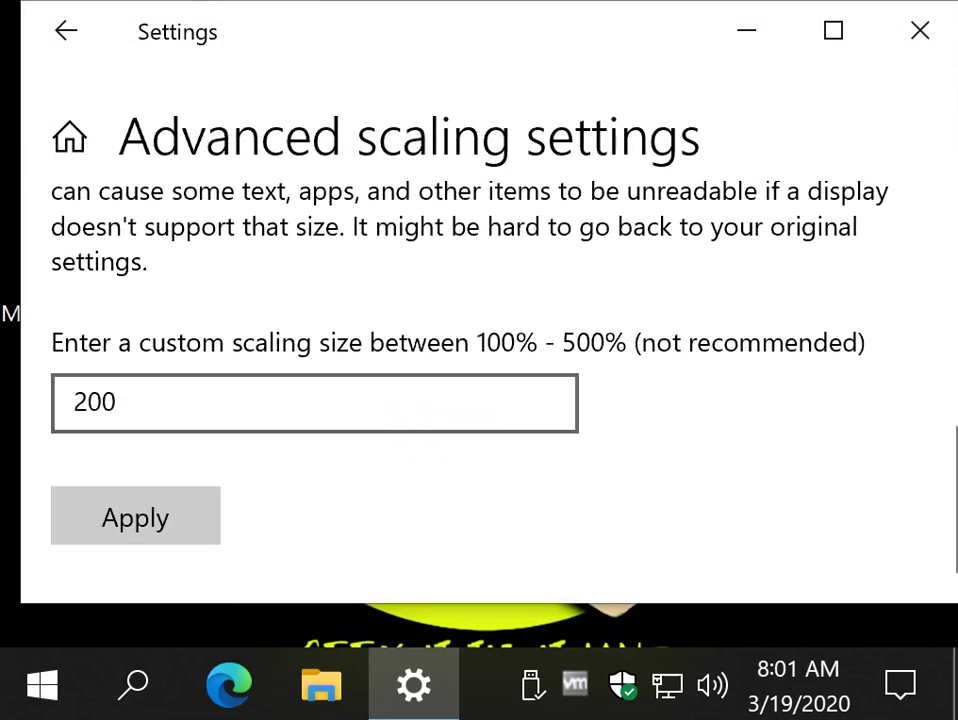
{"action": "double_click", "coordinate": [200, 403]}
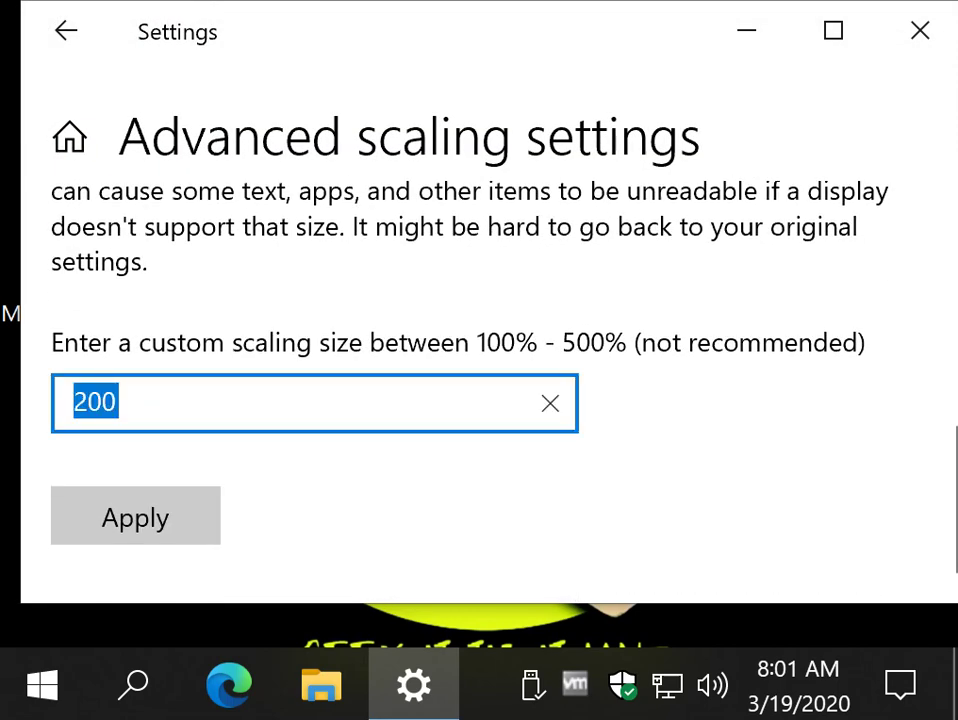
{"action": "type", "text": "250"}
{"action": "key", "text": "Tab"}
{"action": "key", "text": "Return"}
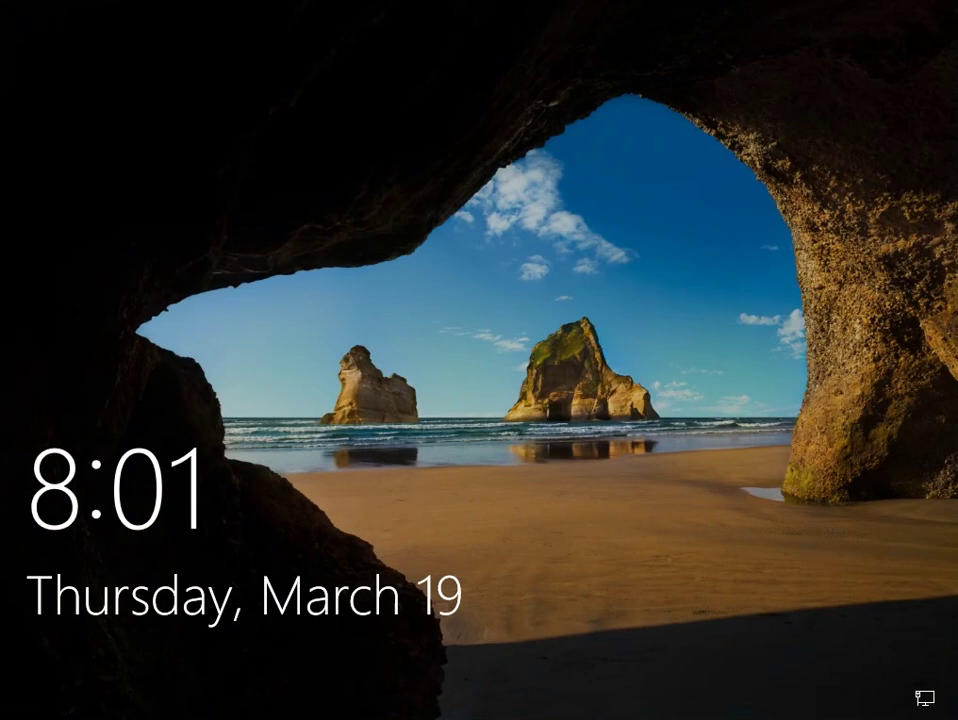
{"action": "key", "text": "Return"}
{"action": "key", "text": "Return"}
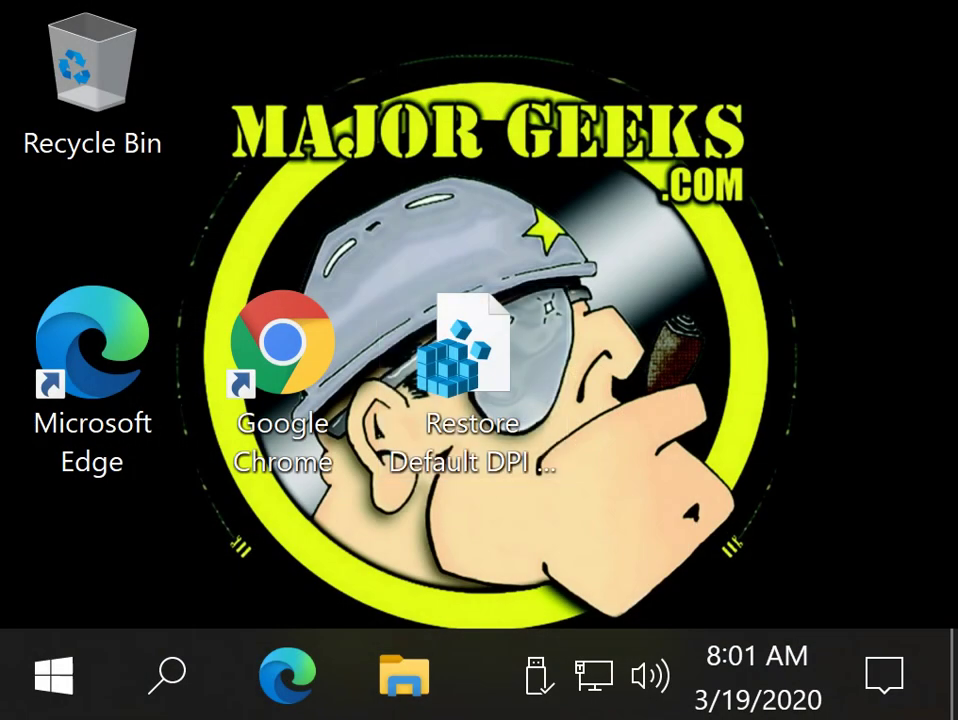
Check the Scale and layout section of the desktop's display settings at the enlarged scaling and minimize Settings
{"action": "right_click", "coordinate": [496, 143]}
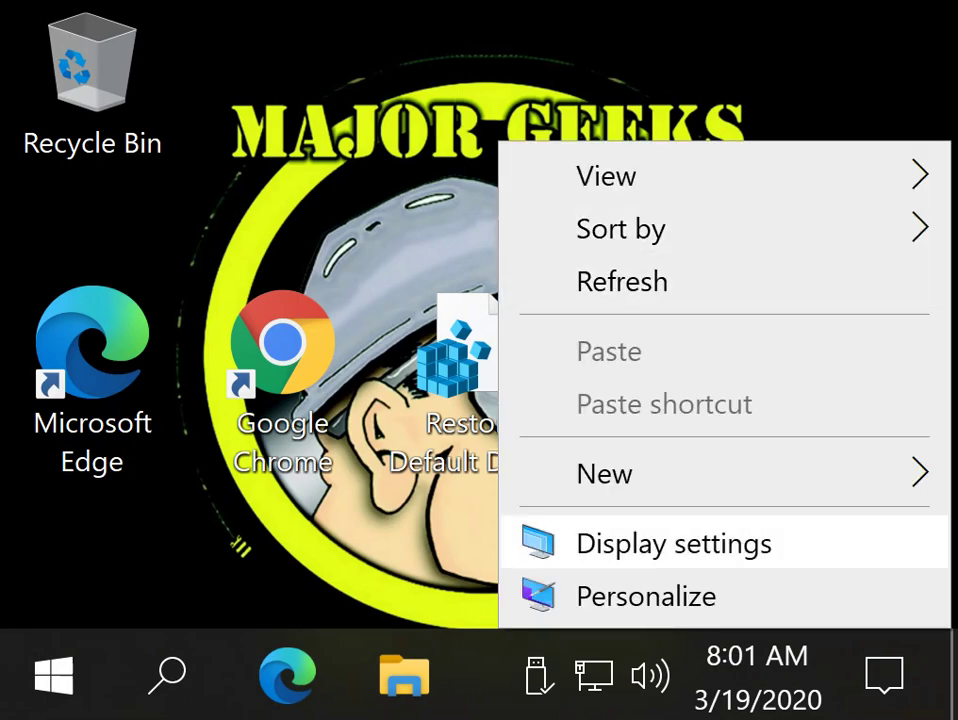
{"action": "left_click", "coordinate": [720, 545]}
{"action": "scroll", "coordinate": [480, 420], "scroll_direction": "down", "scroll_amount": 4}
{"action": "scroll", "coordinate": [480, 420], "scroll_direction": "down", "scroll_amount": 2}
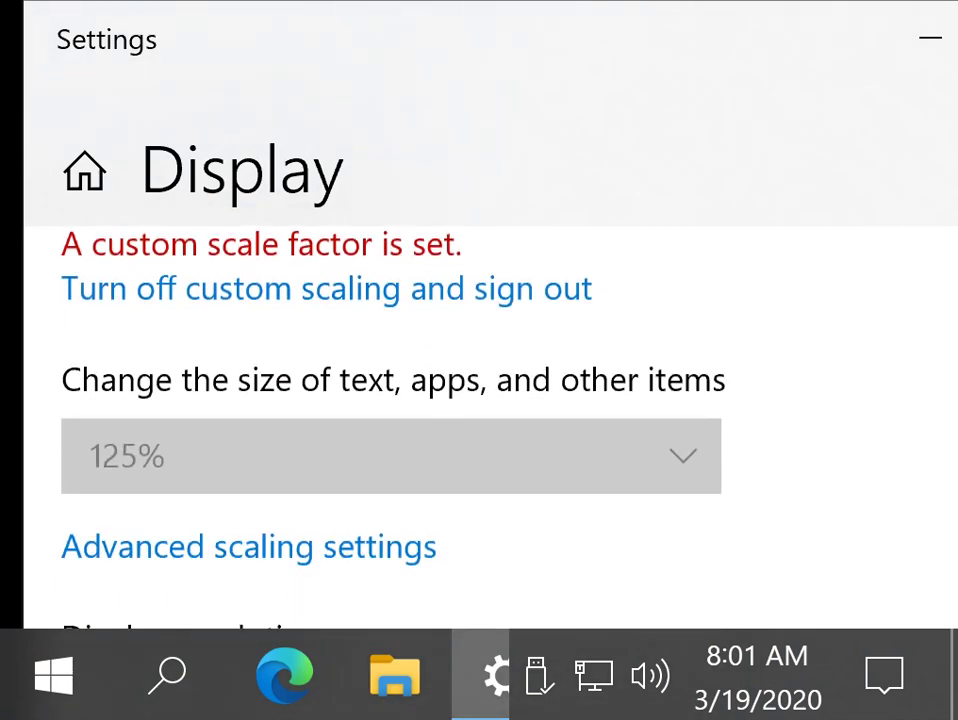
{"action": "scroll", "coordinate": [480, 420], "scroll_direction": "up", "scroll_amount": 3}
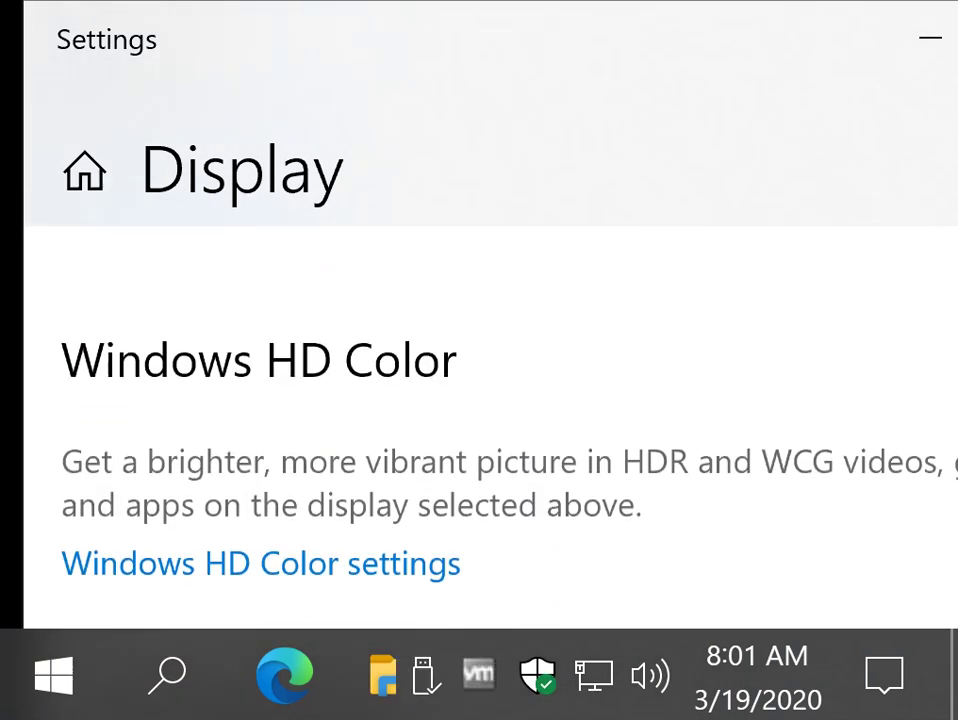
{"action": "left_click", "coordinate": [929, 38]}
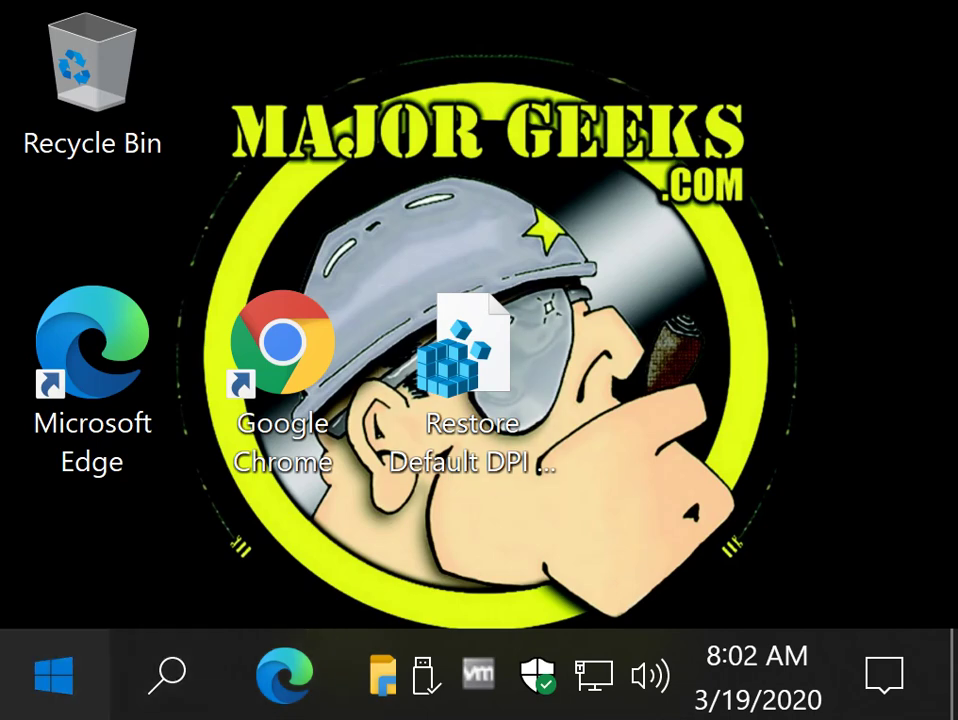
{"action": "left_click", "coordinate": [54, 675]}
{"action": "scroll", "coordinate": [275, 360], "scroll_direction": "down", "scroll_amount": 1}
{"action": "scroll", "coordinate": [275, 278], "scroll_direction": "down", "scroll_amount": 3}
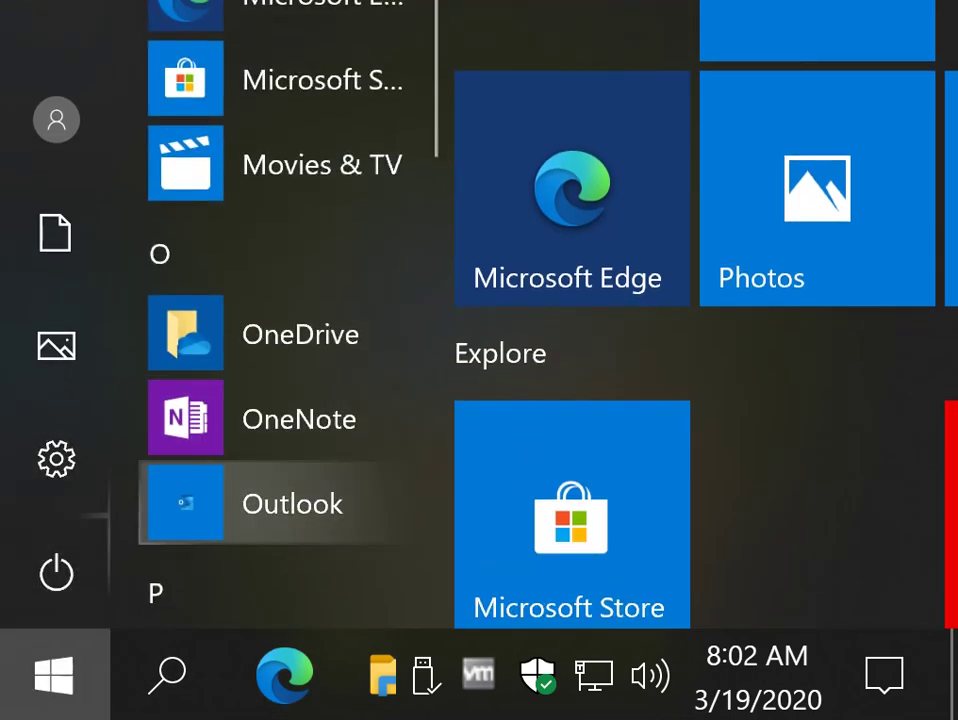
{"action": "left_click", "coordinate": [54, 675]}
Run the Restore Default DPI in Windows 10 registry file from the desktop and approve its changes to the registry
{"action": "left_click", "coordinate": [472, 380]}
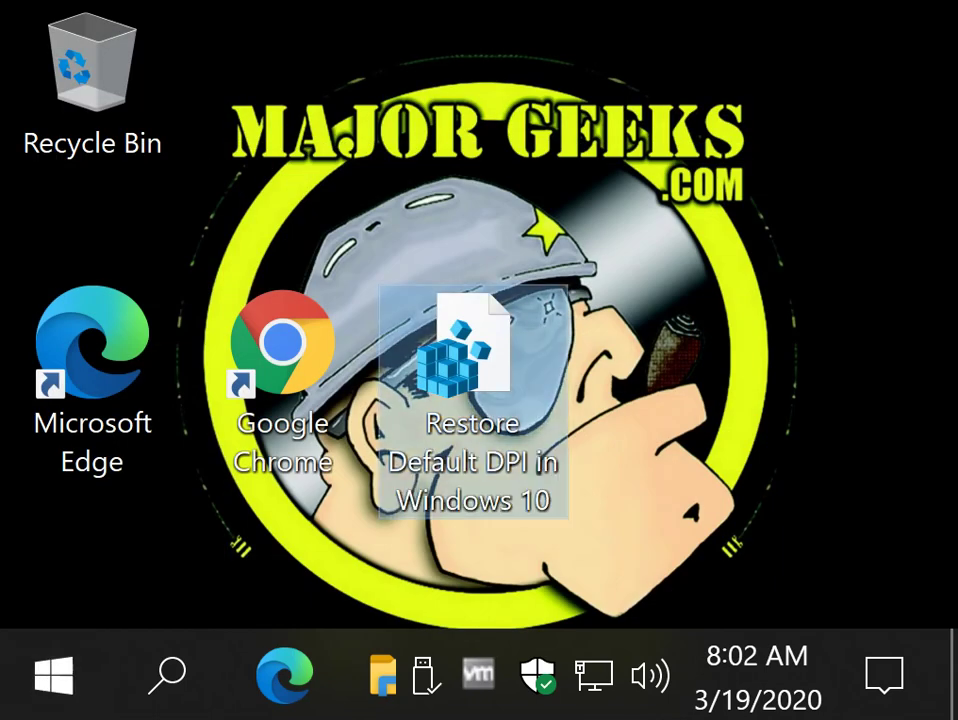
{"action": "double_click", "coordinate": [472, 400]}
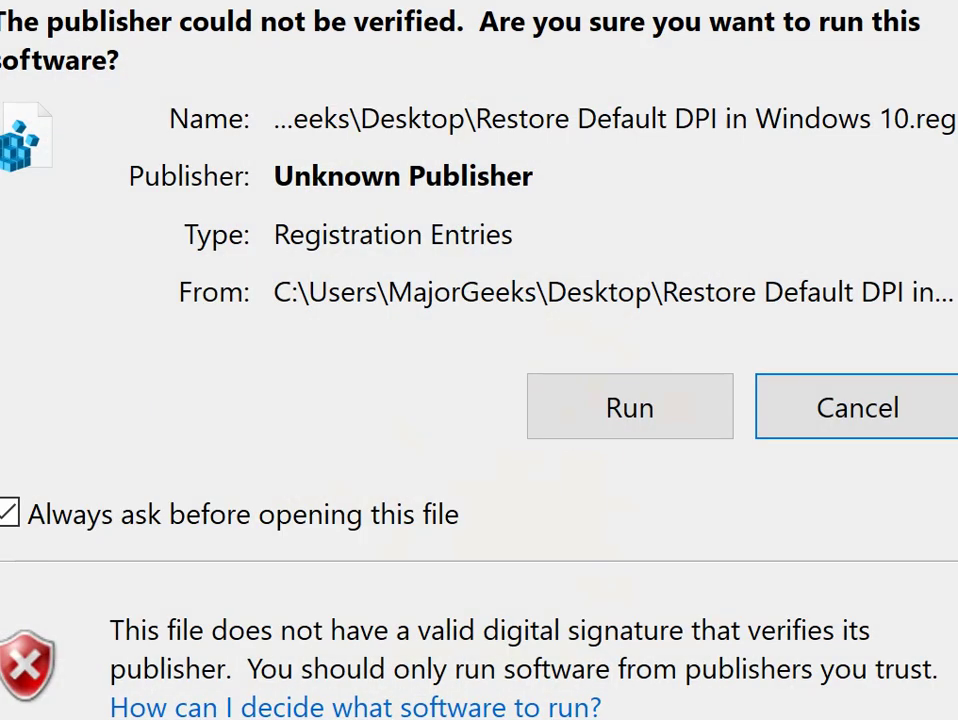
{"action": "left_click", "coordinate": [630, 407]}
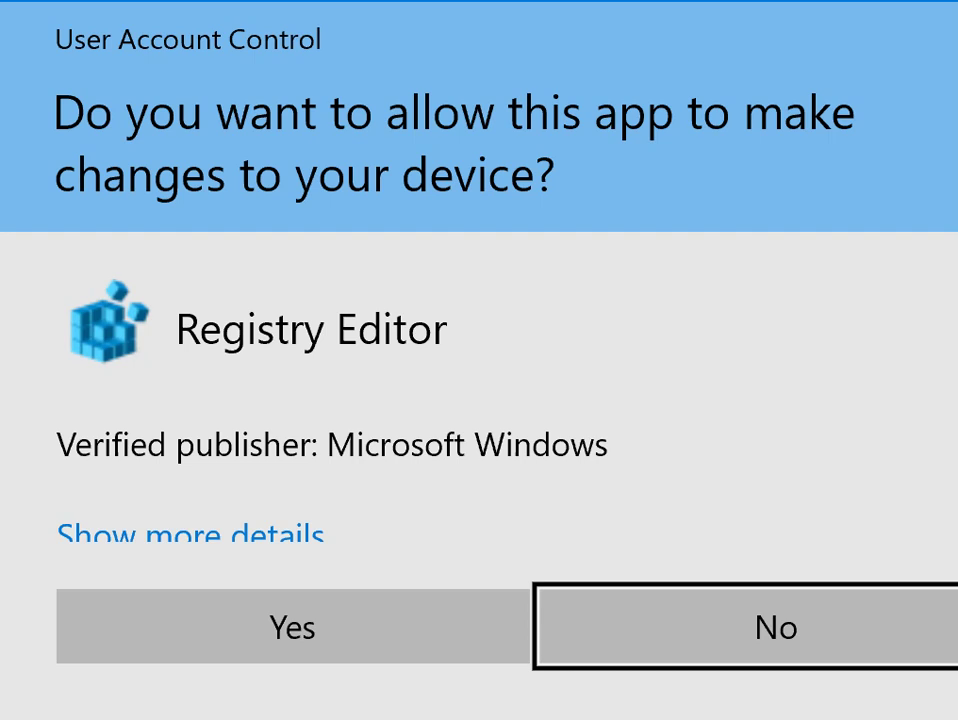
{"action": "left_click", "coordinate": [292, 627]}
{"action": "left_click", "coordinate": [670, 460]}
{"action": "left_click", "coordinate": [843, 367]}
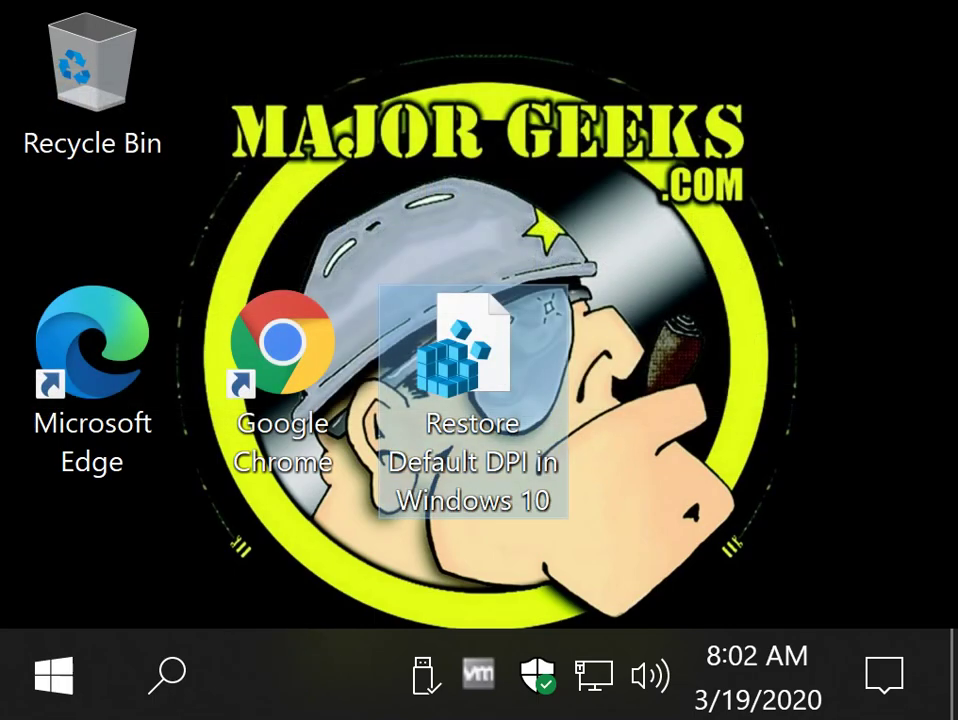
Restart the computer to apply the restored default DPI
{"action": "left_click", "coordinate": [54, 676]}
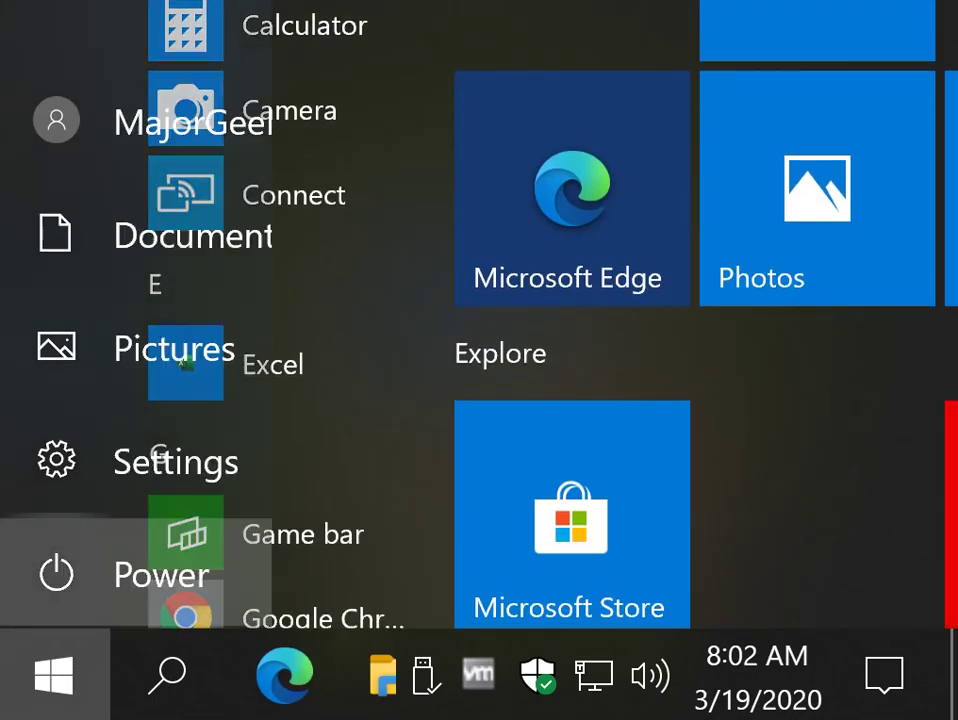
{"action": "left_click", "coordinate": [56, 573]}
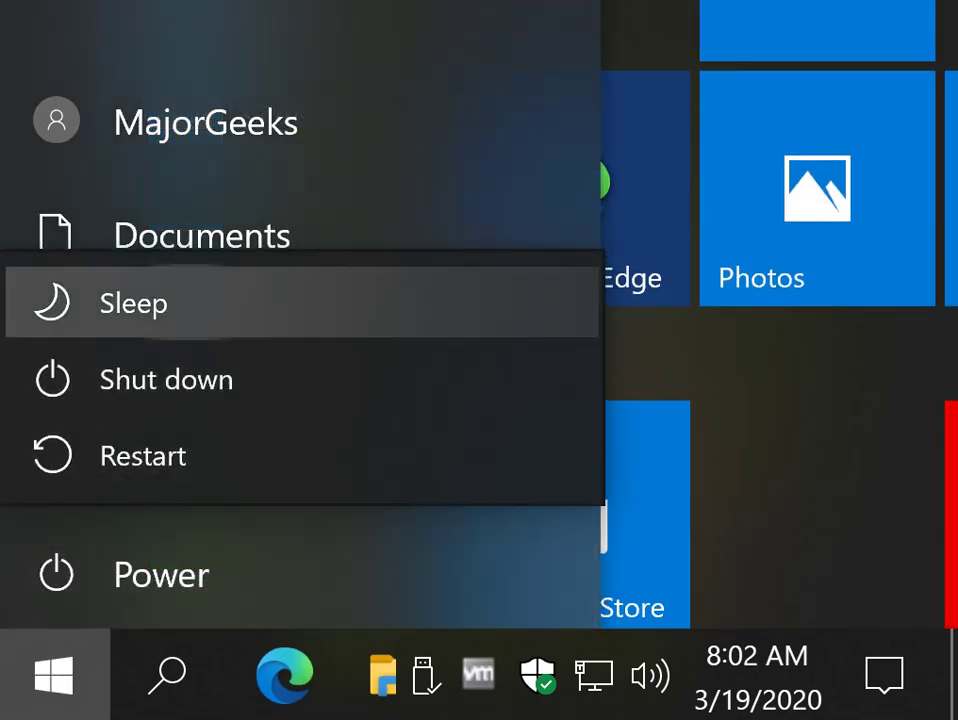
{"action": "left_click", "coordinate": [180, 456]}
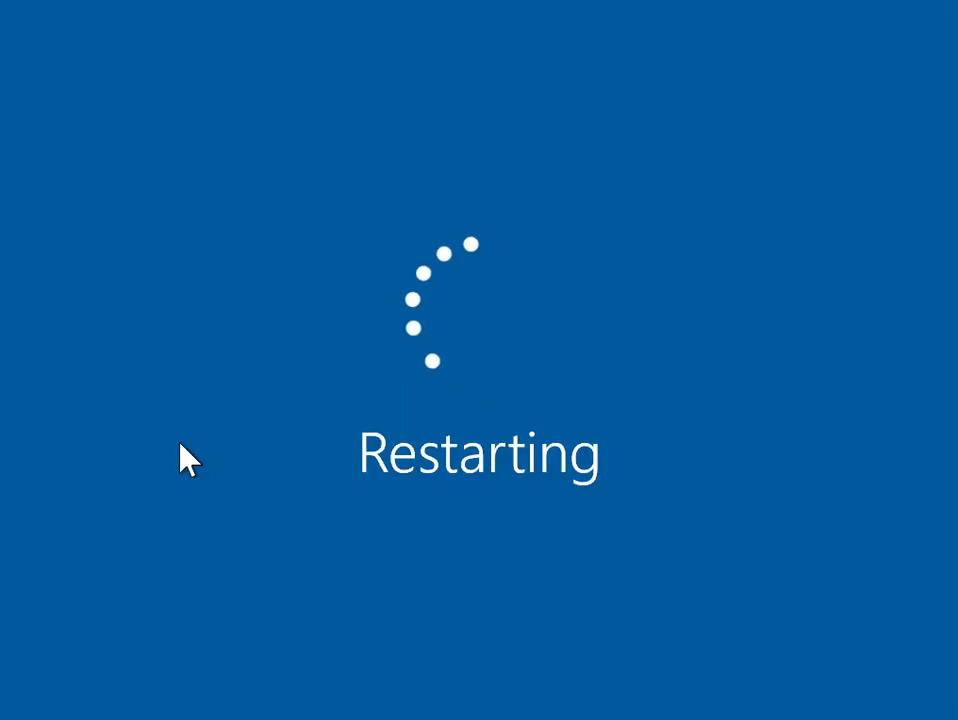